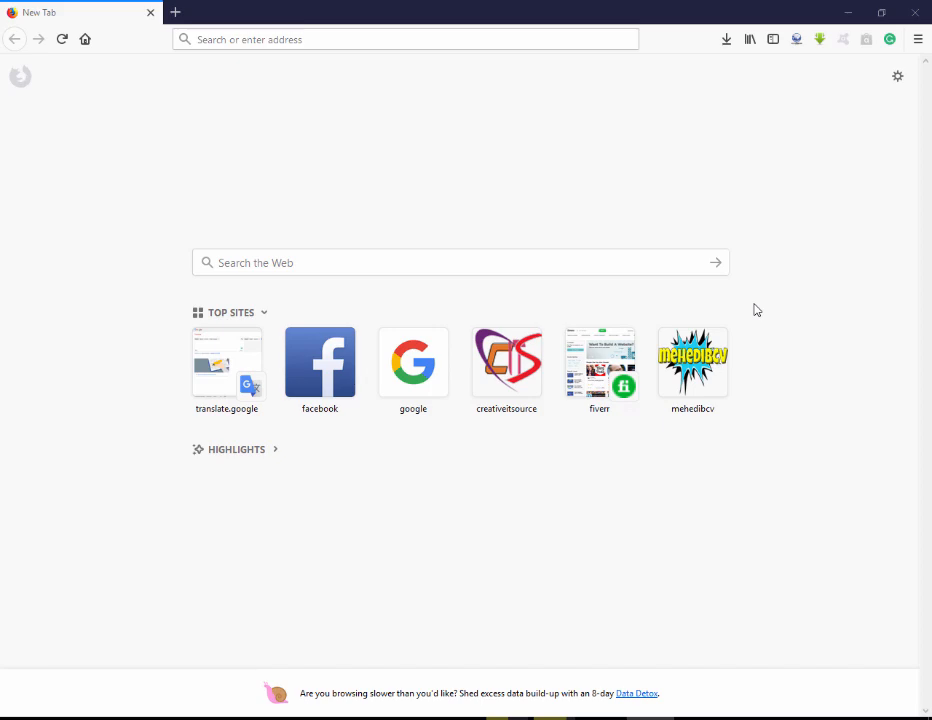
Go to login.yahoosmallbusiness.com from the Firefox address bar.
left_click(467, 38)
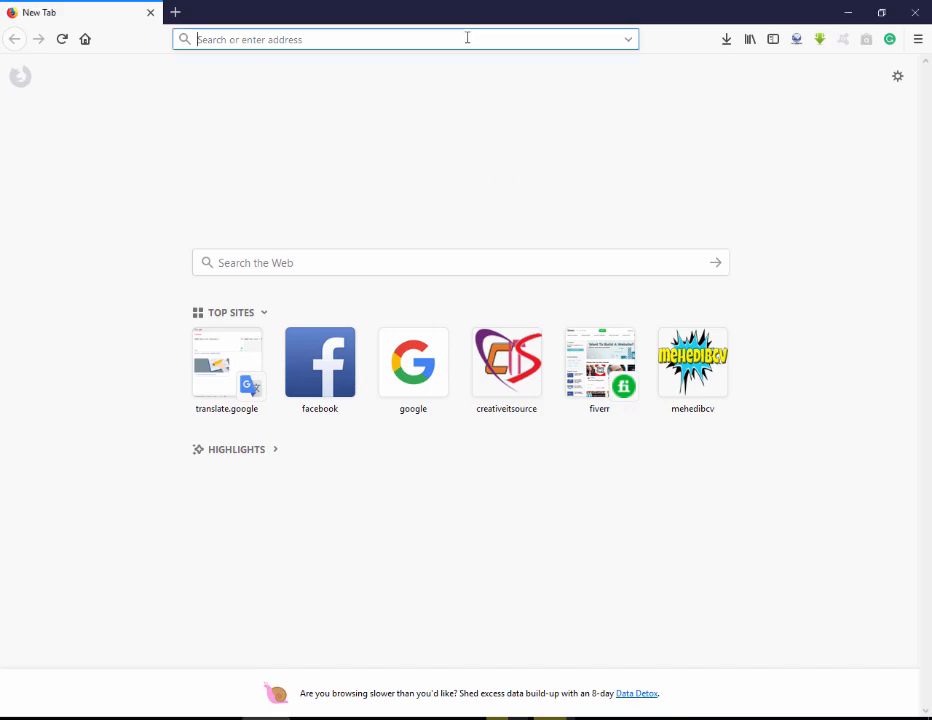
type("login.yahoosmallbusiness.com/")
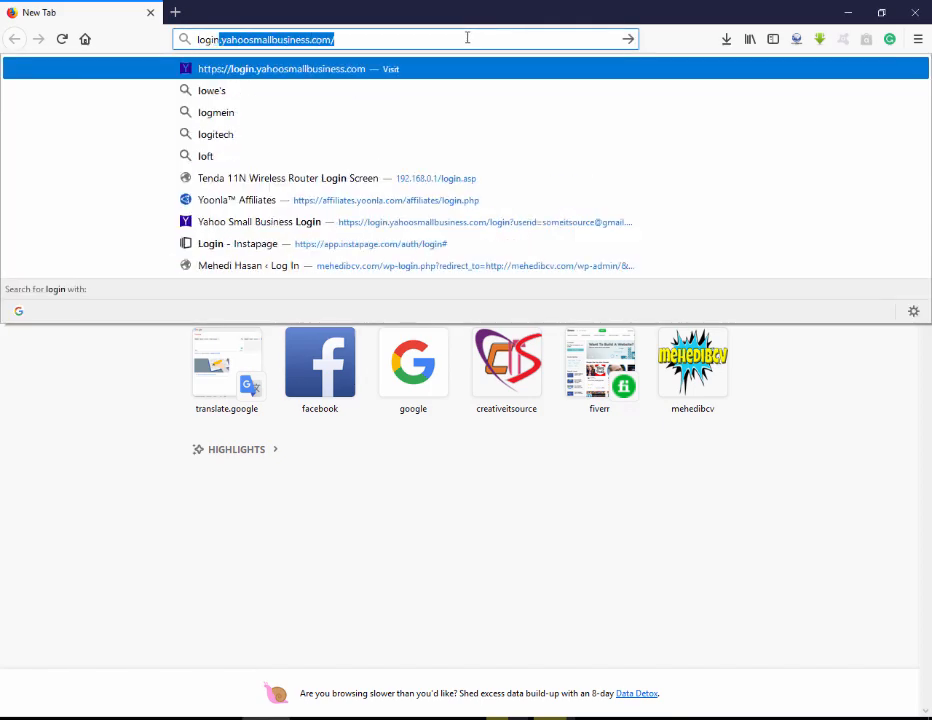
key("Return")
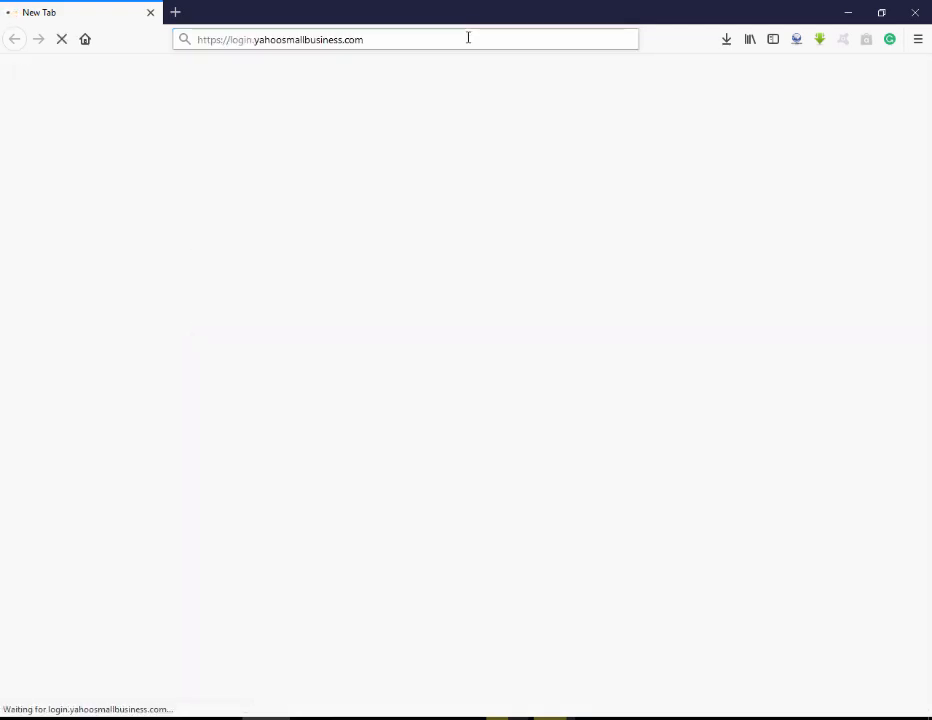
left_click_drag(440, 37, 198, 39)
left_click(441, 112)
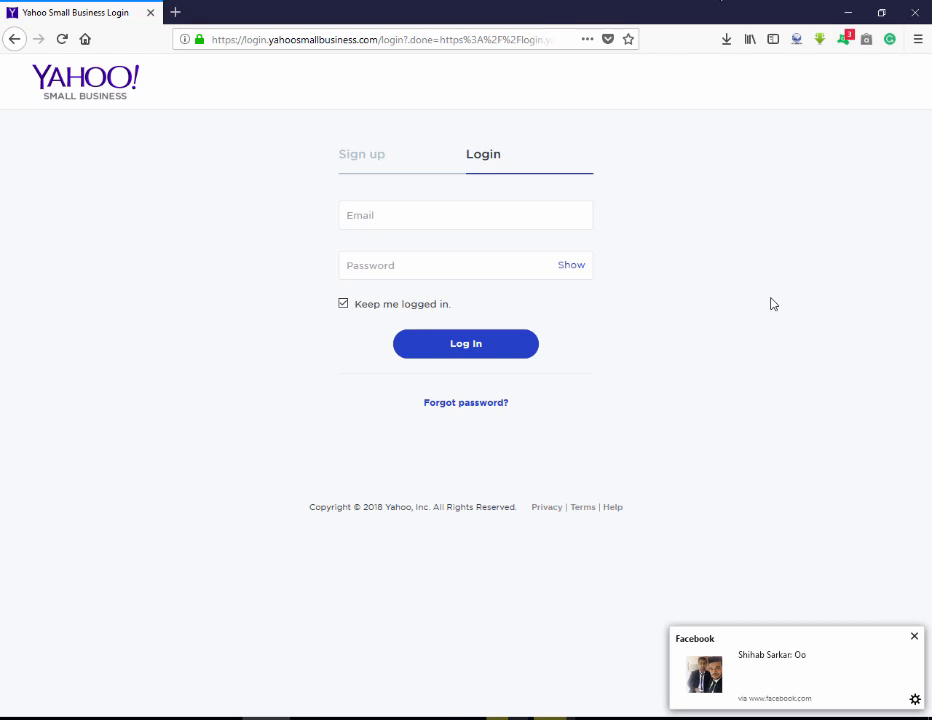
Dismiss the two Facebook notifications and put the caret in the login email field.
left_click(913, 636)
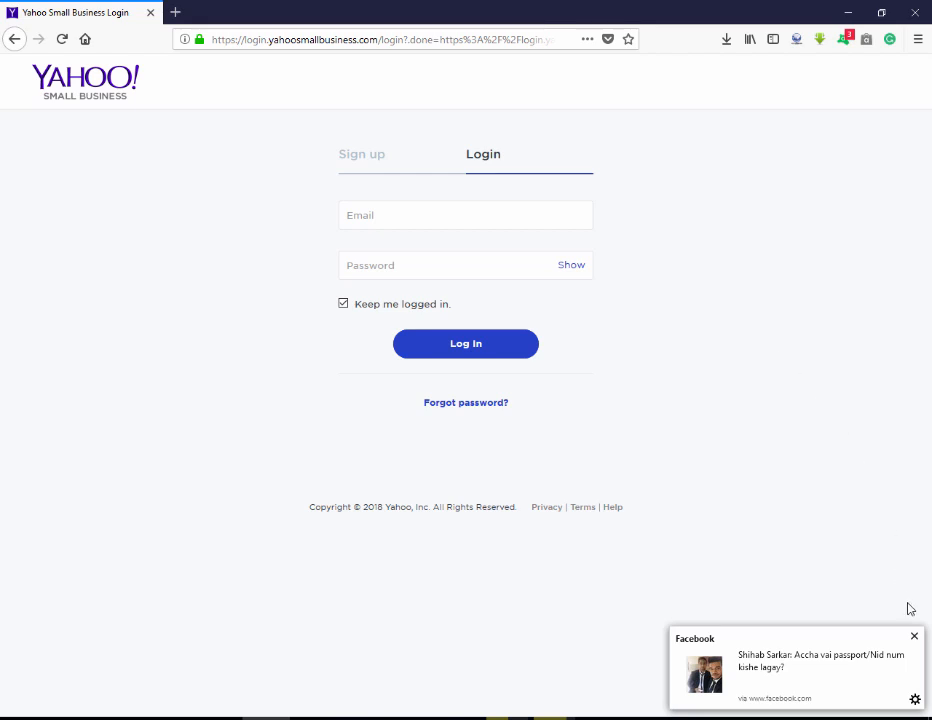
left_click(914, 636)
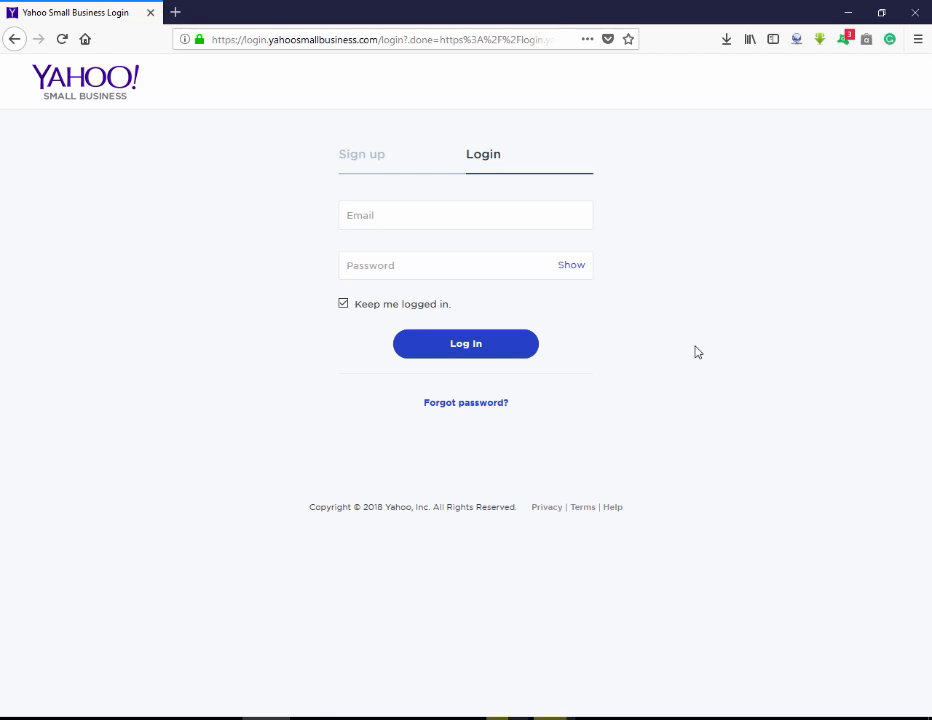
left_click(411, 216)
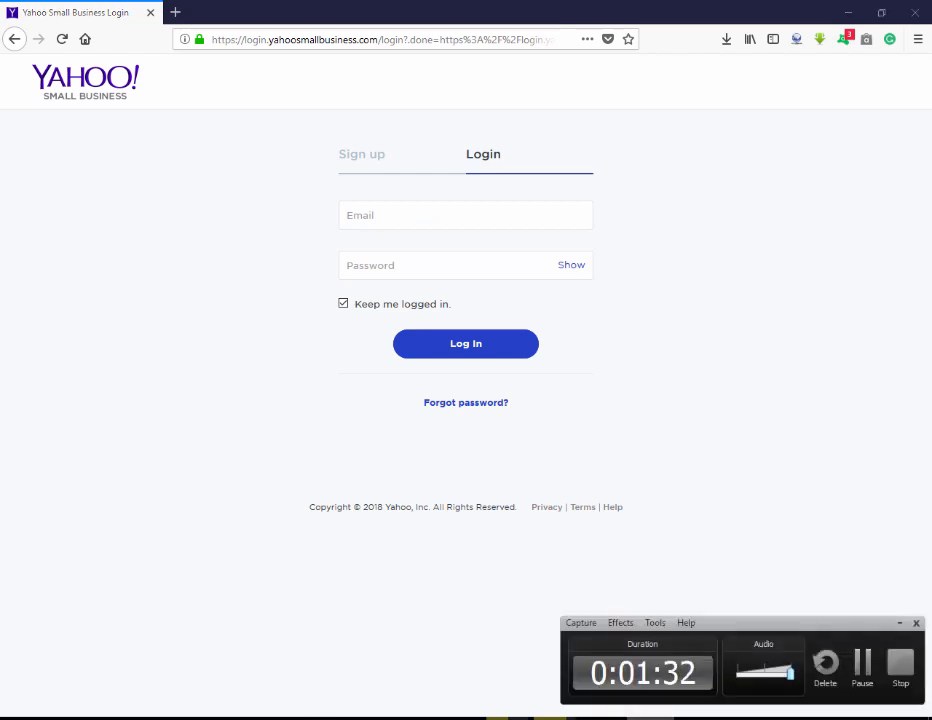
left_click(459, 214)
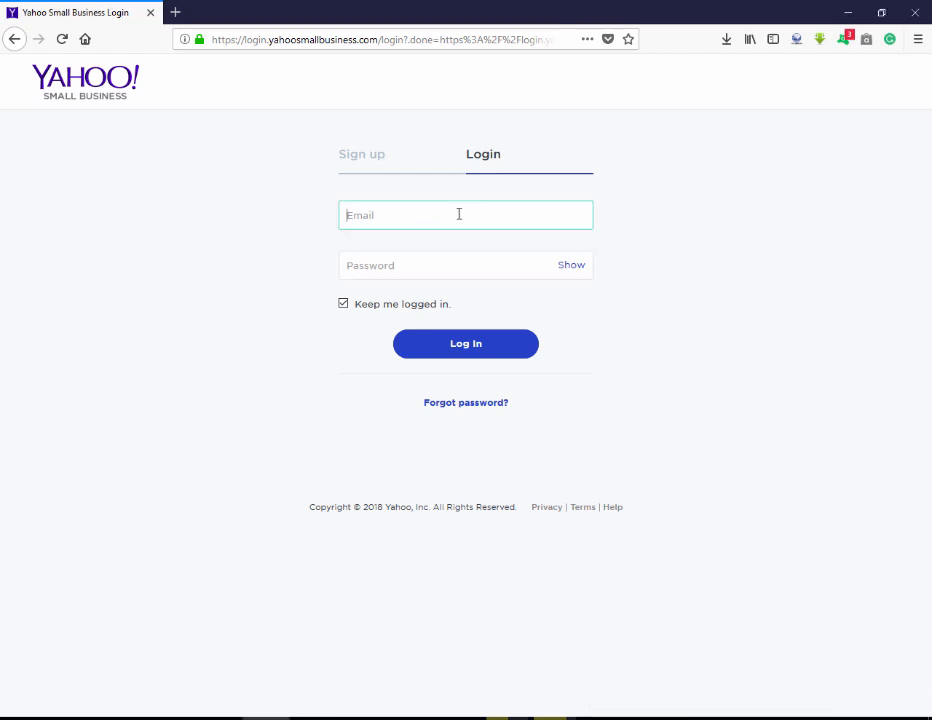
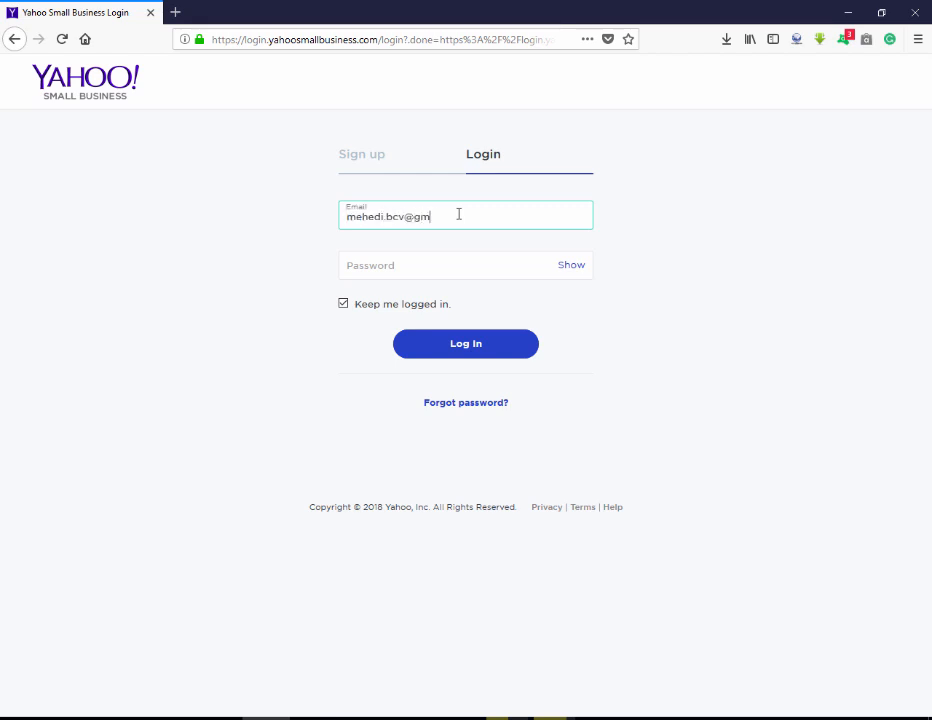
Enter the account e-mail, correcting a typo, then the password, and log in.
key("Tab")
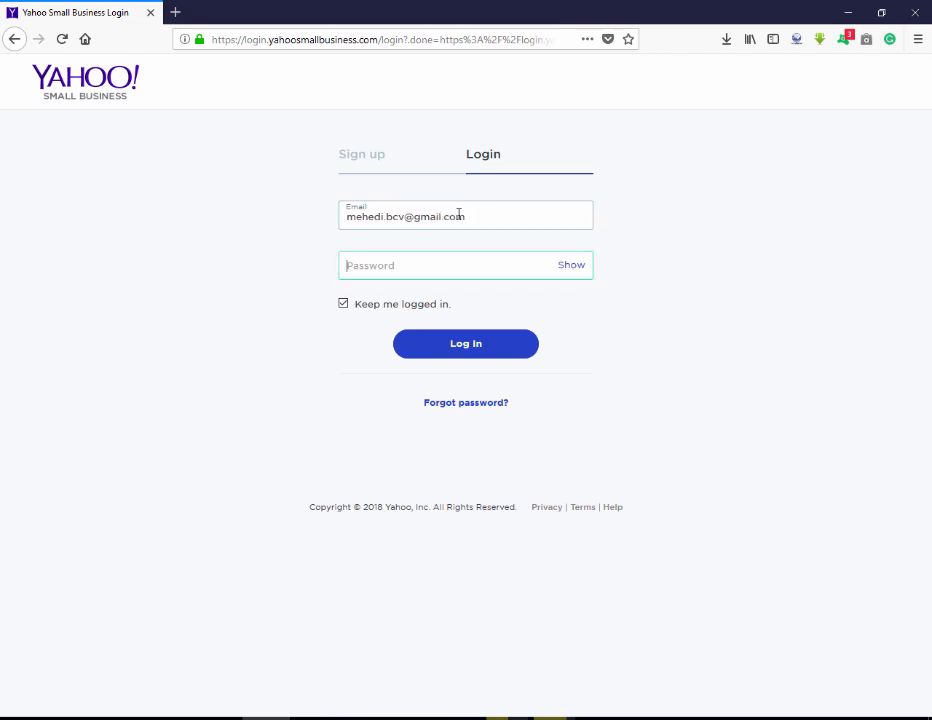
type("••••••••••••••")
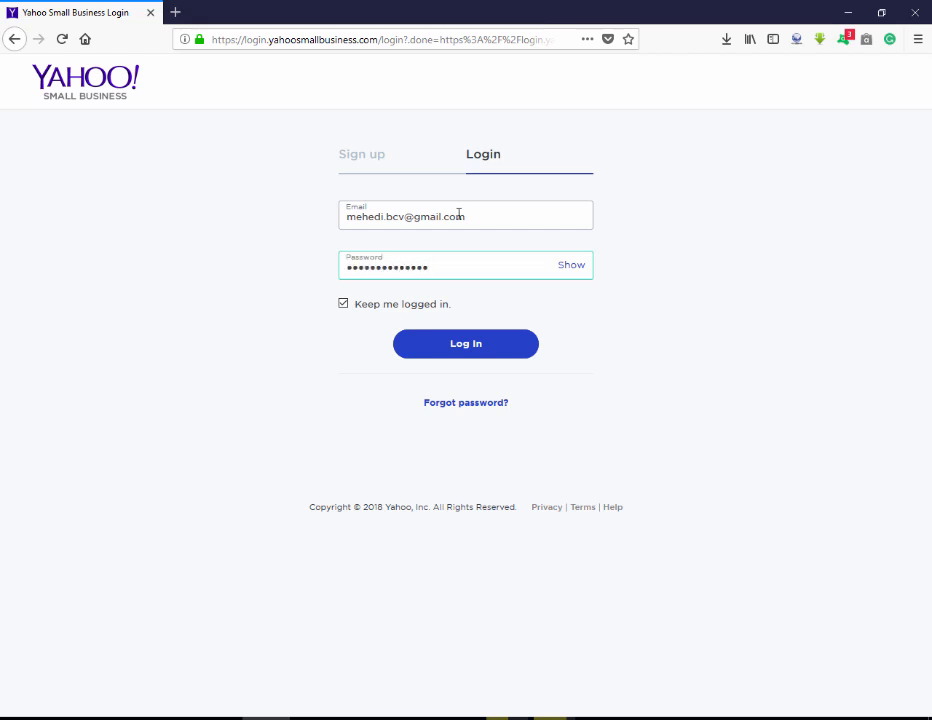
key("Return")
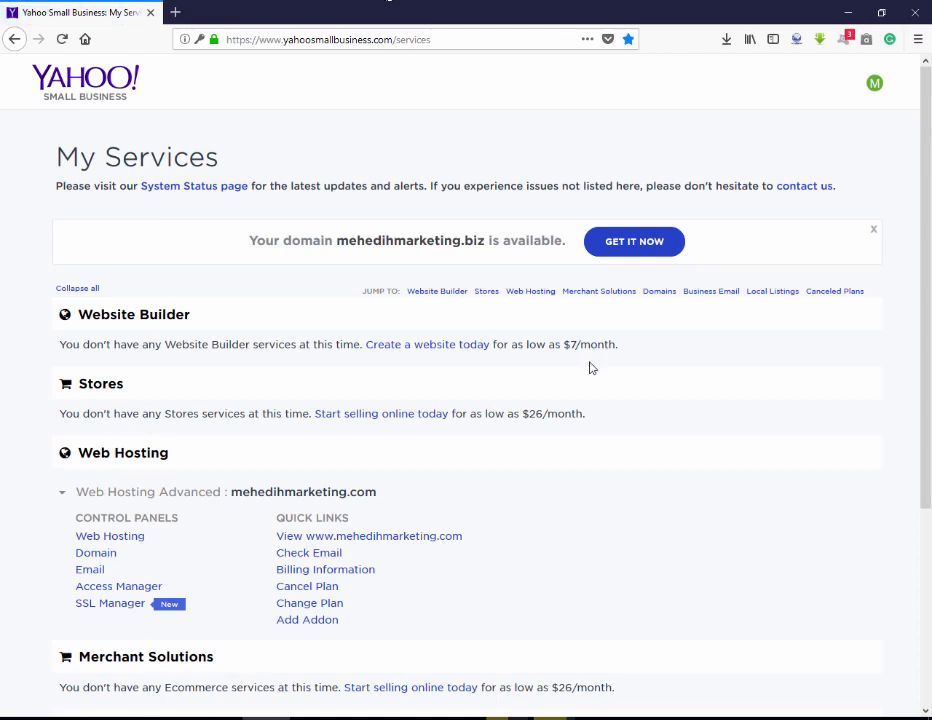
Open the Web Hosting control panel's Manage section and its File Manager.
scroll(590, 368, "down", 3)
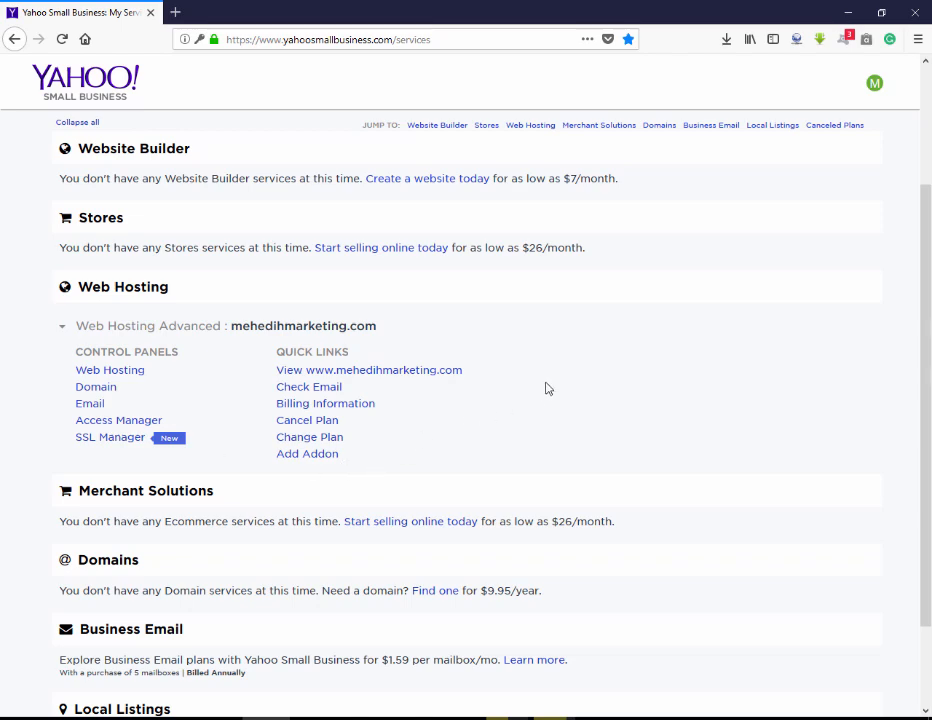
left_click(128, 372)
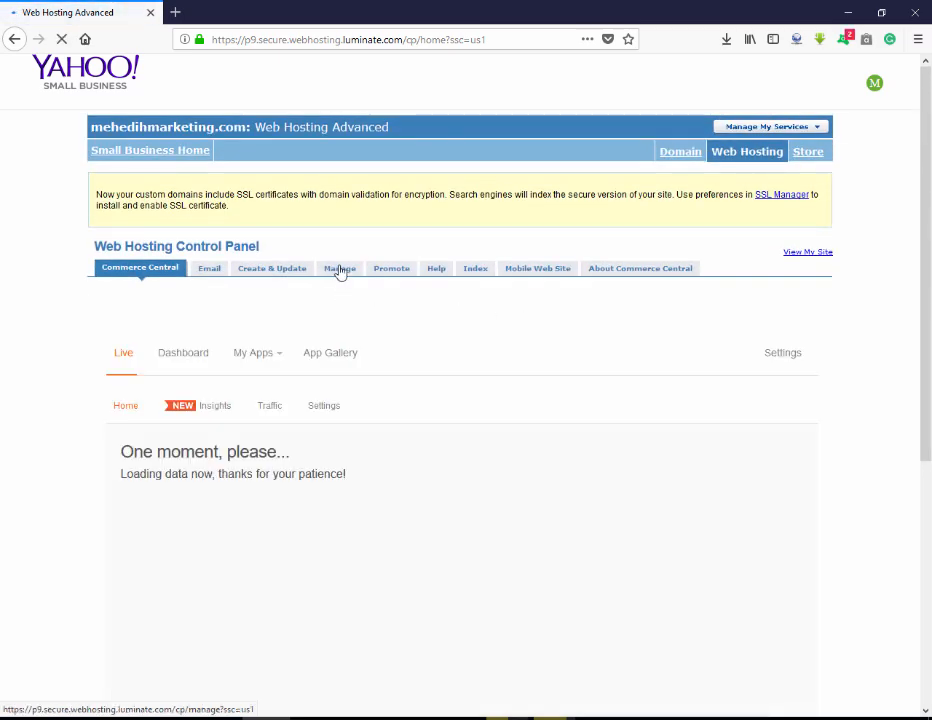
left_click(340, 270)
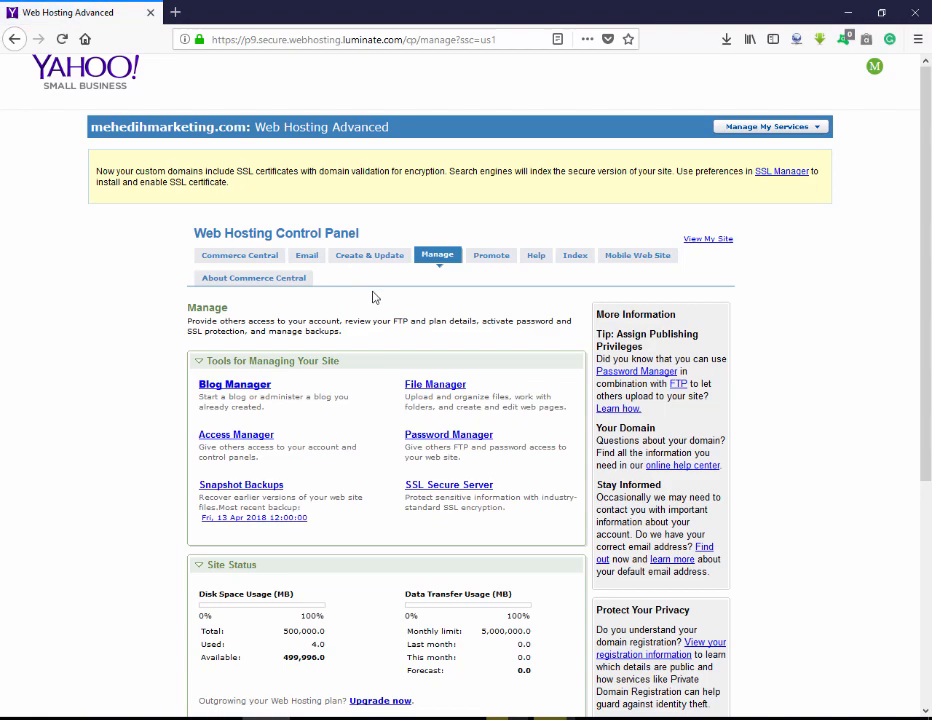
left_click(432, 385)
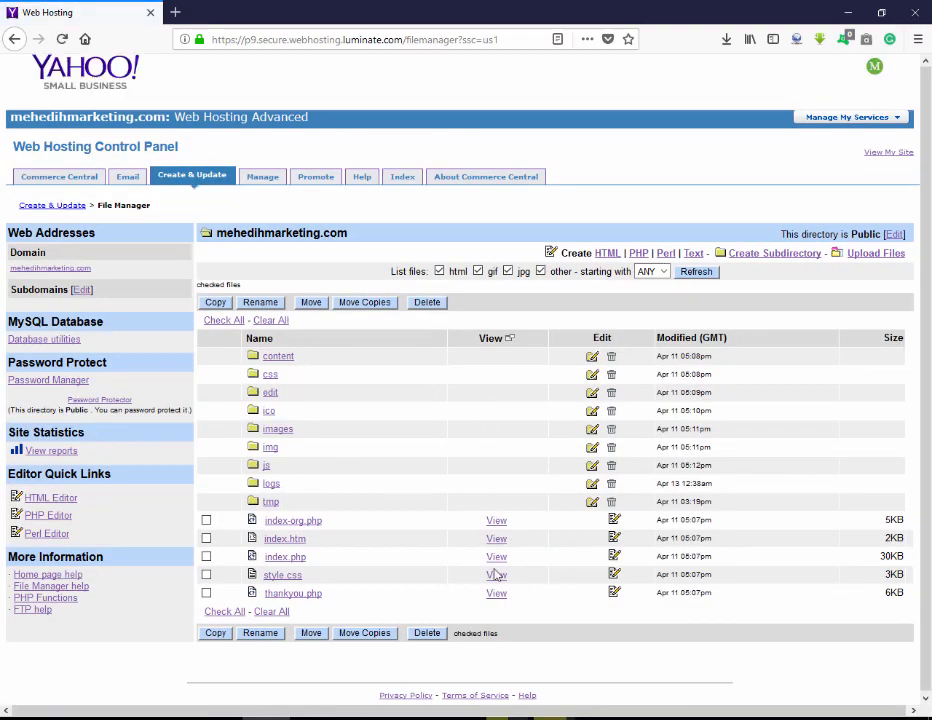
Delete the files index-org.php, index.htm, index.php, style.css and thankyou.php.
left_click(206, 520)
left_click(206, 538)
left_click(206, 556)
left_click(206, 574)
left_click(206, 593)
left_click(432, 634)
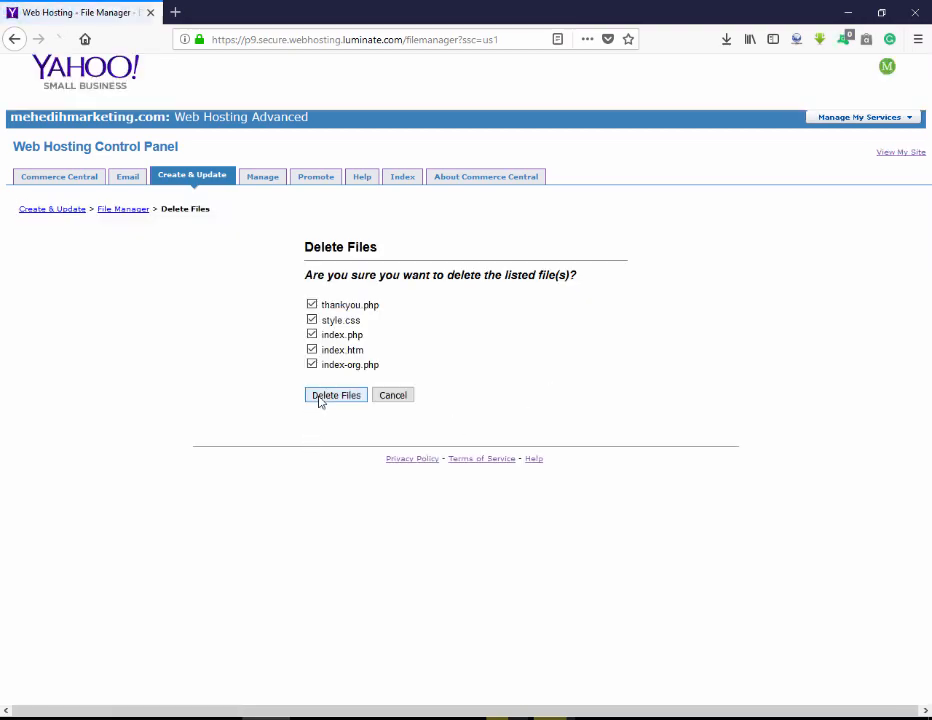
left_click(320, 397)
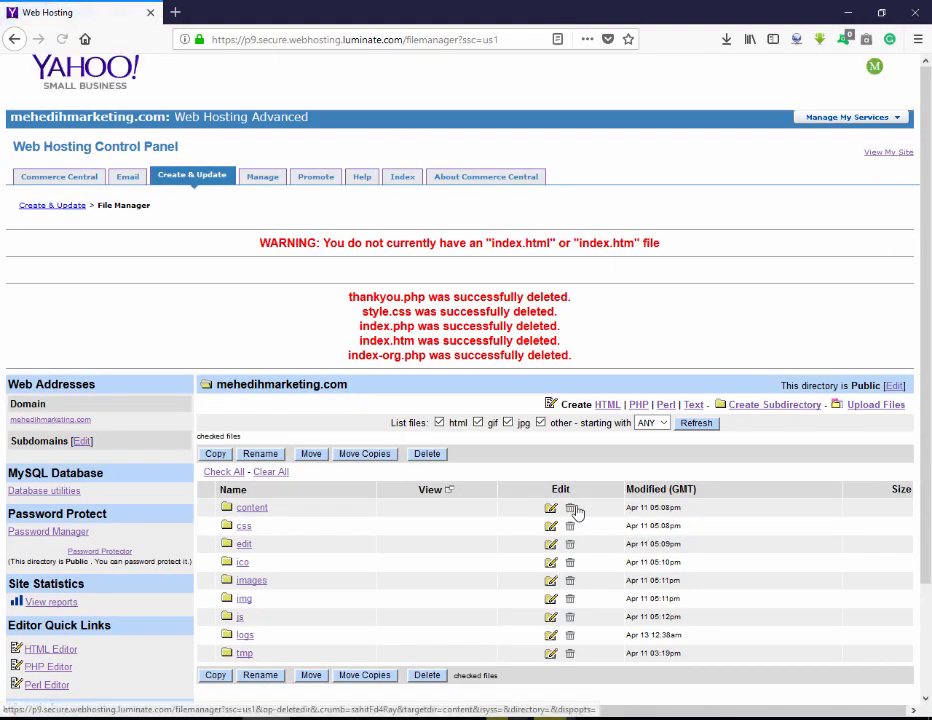
Delete the content, tmp, css and edit folders.
left_click(575, 510)
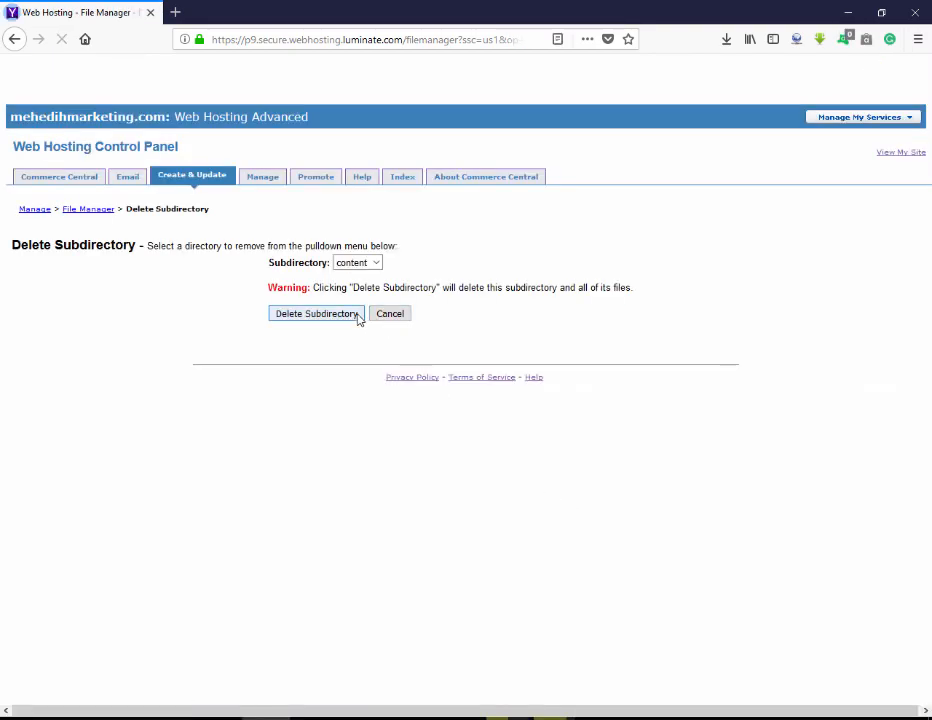
left_click(357, 316)
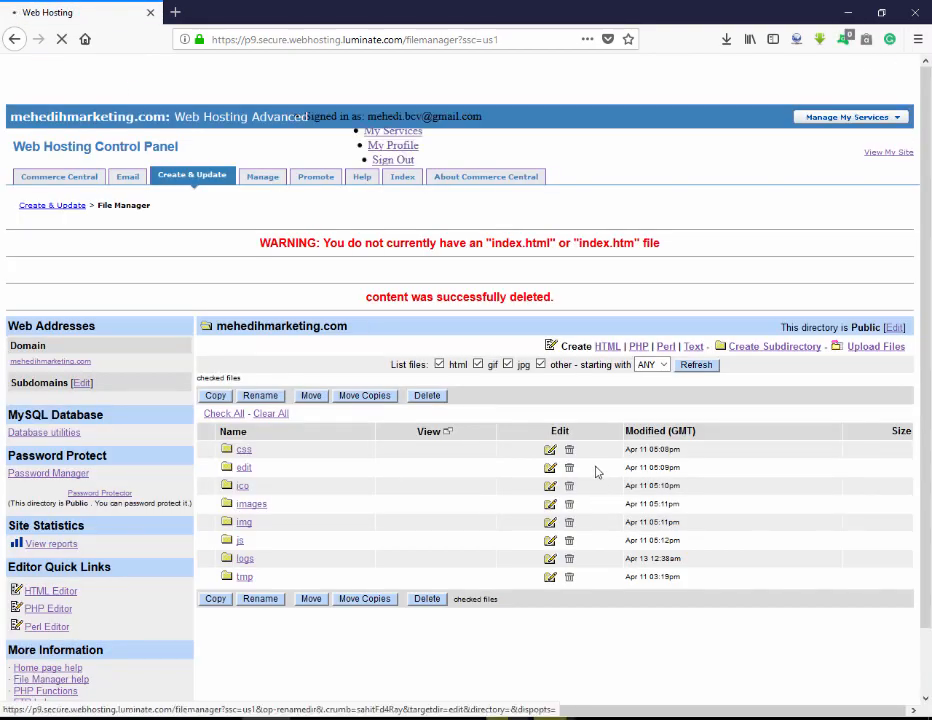
left_click(427, 395)
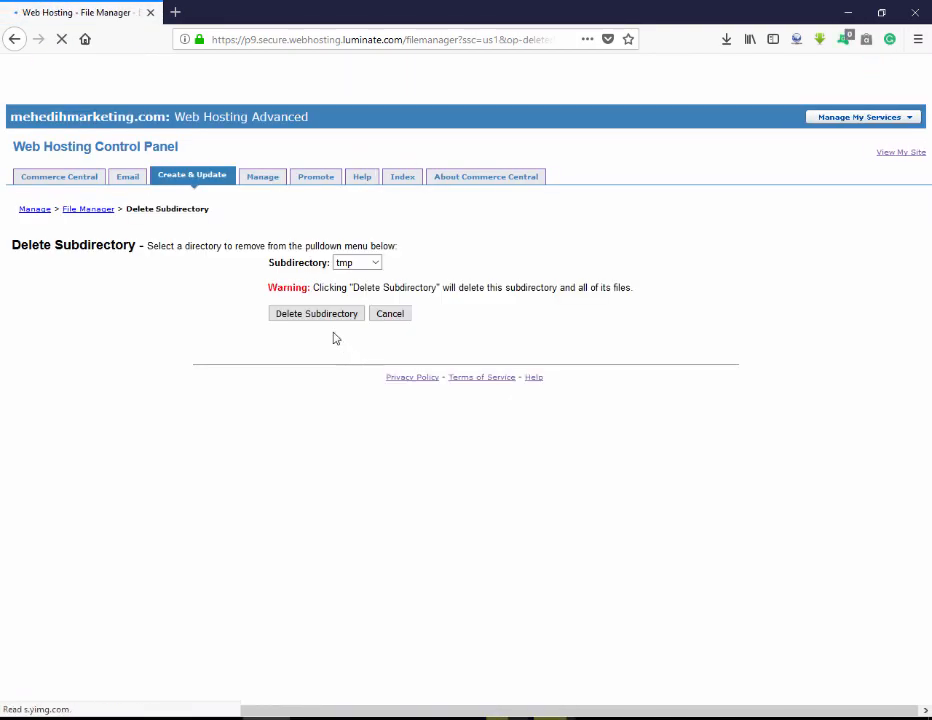
left_click(335, 315)
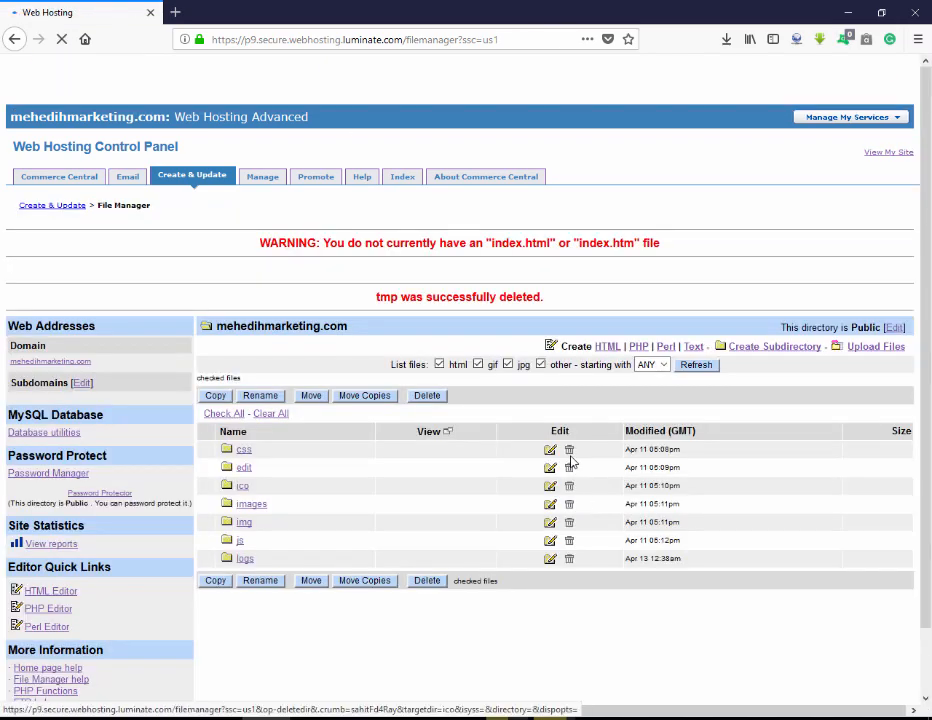
left_click(570, 458)
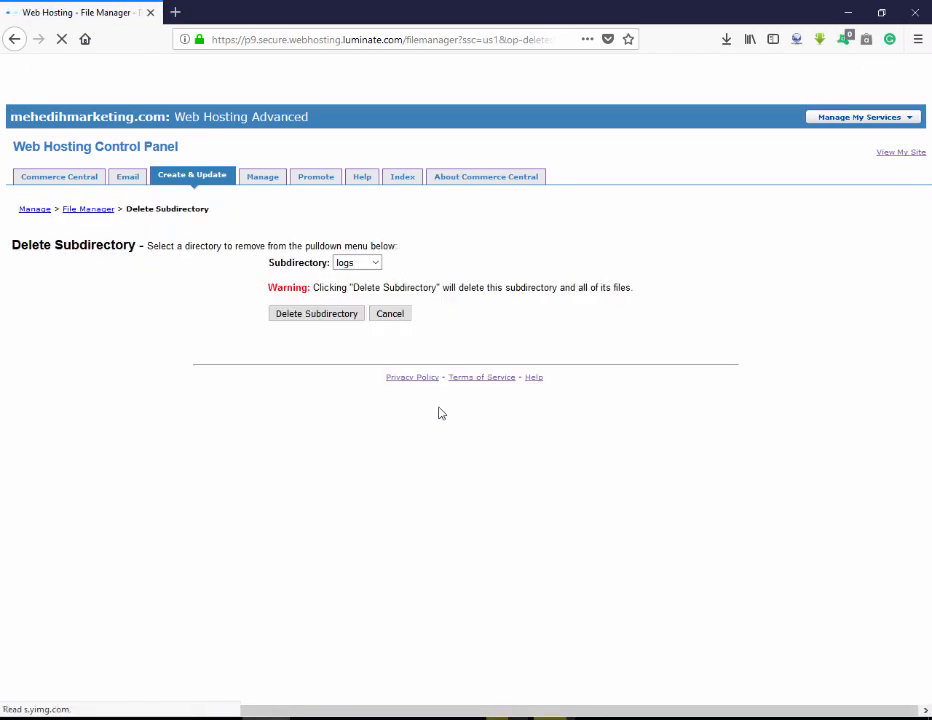
left_click(335, 315)
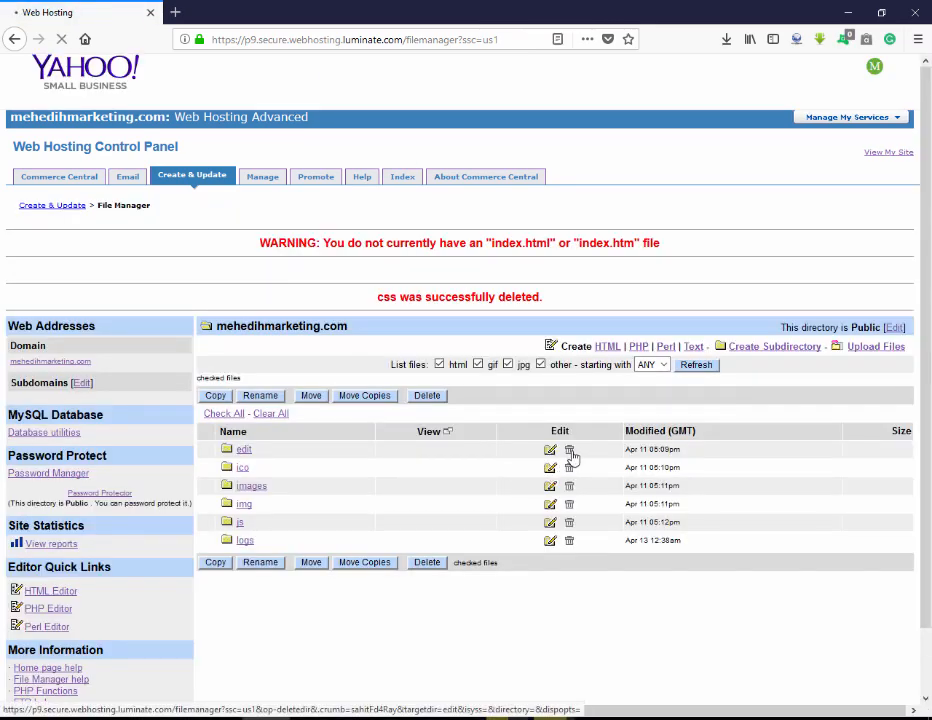
left_click(570, 455)
left_click(330, 316)
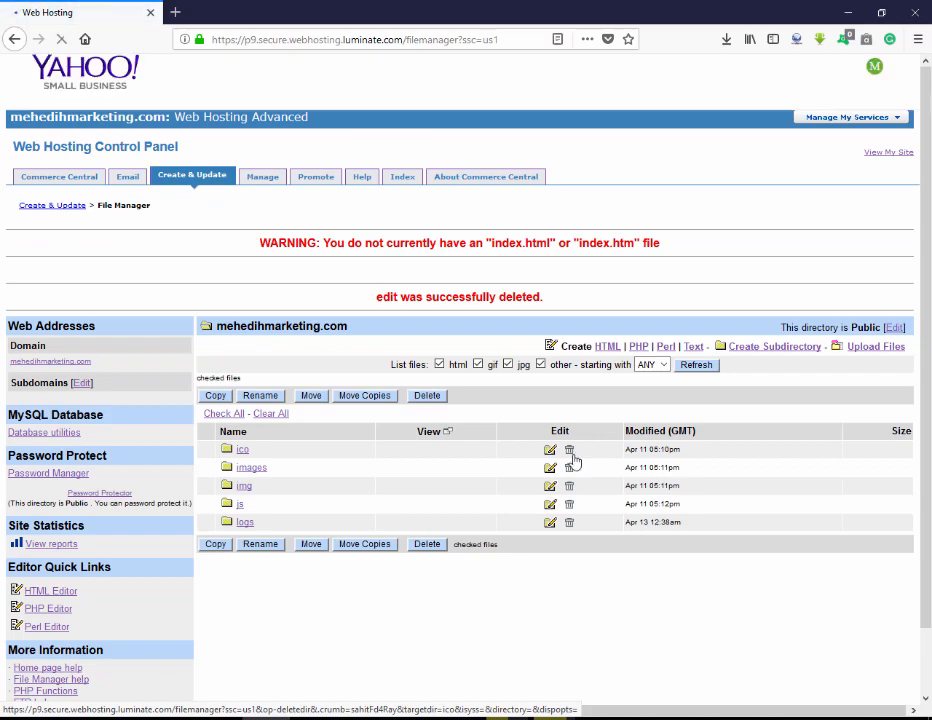
Delete the ico, images, img and js folders, leaving the domain root empty.
left_click(570, 451)
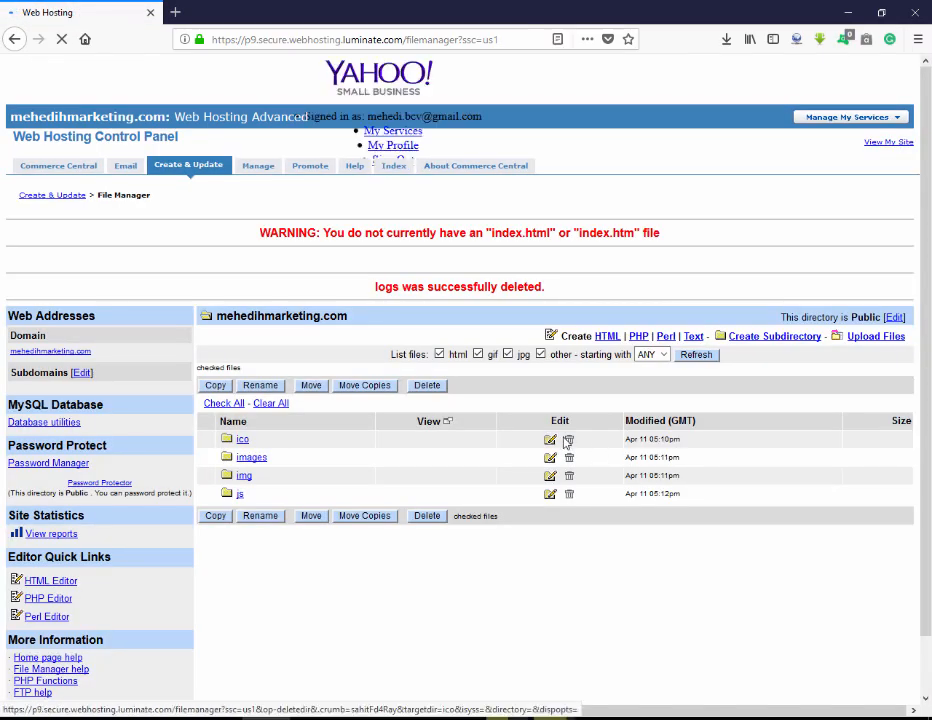
left_click(567, 441)
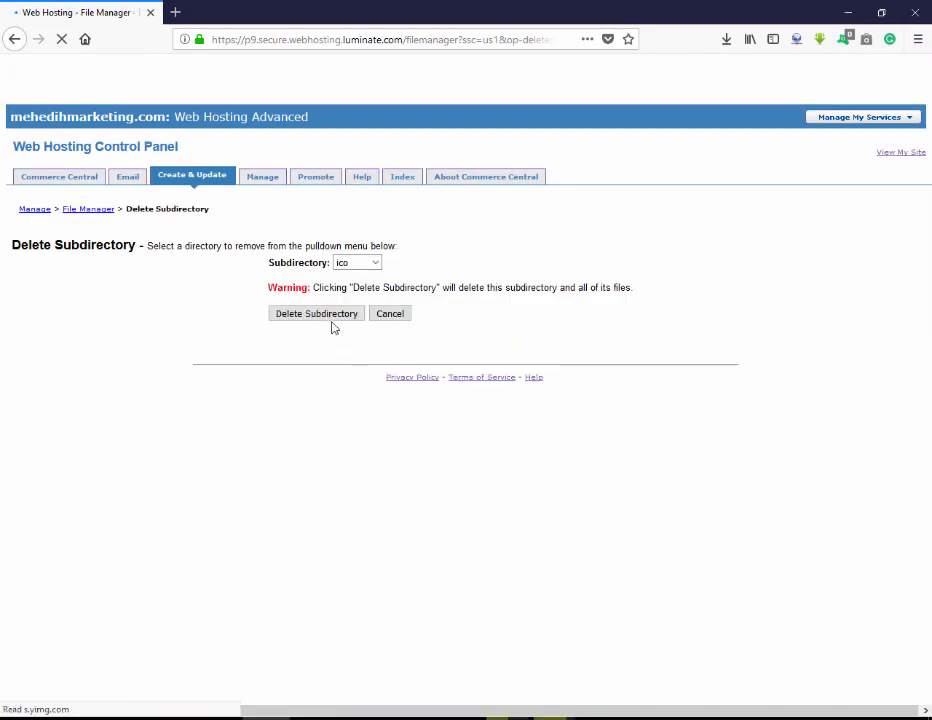
left_click(330, 316)
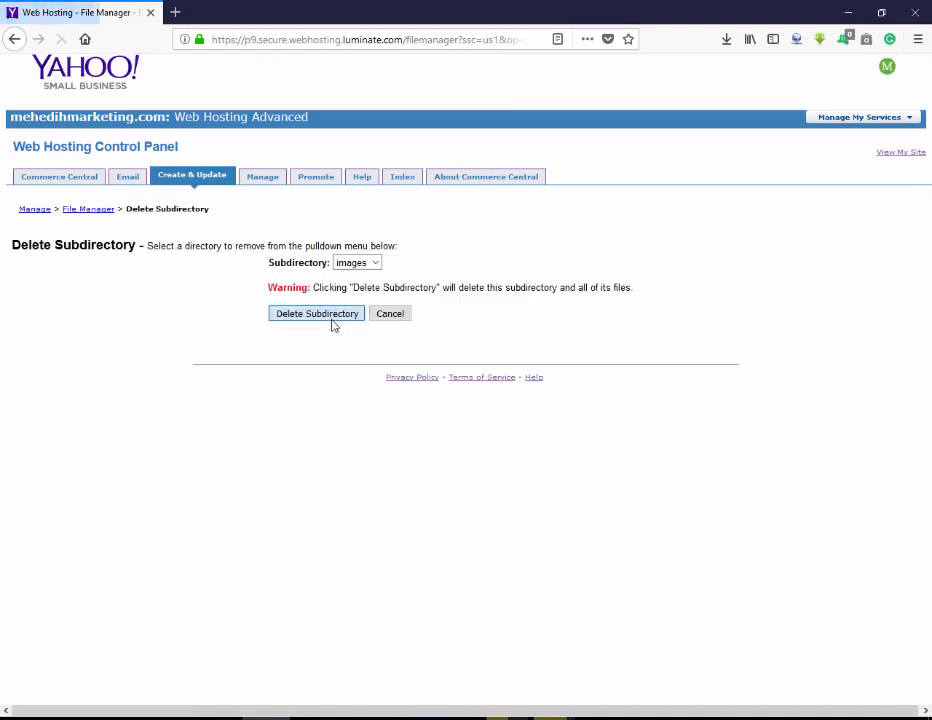
left_click(331, 318)
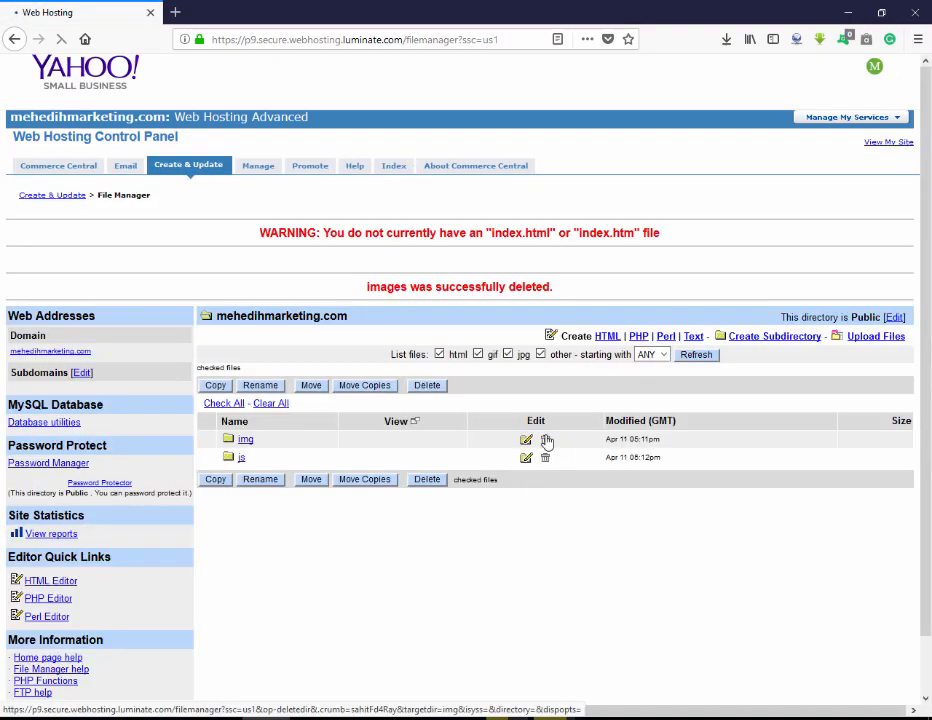
left_click(547, 441)
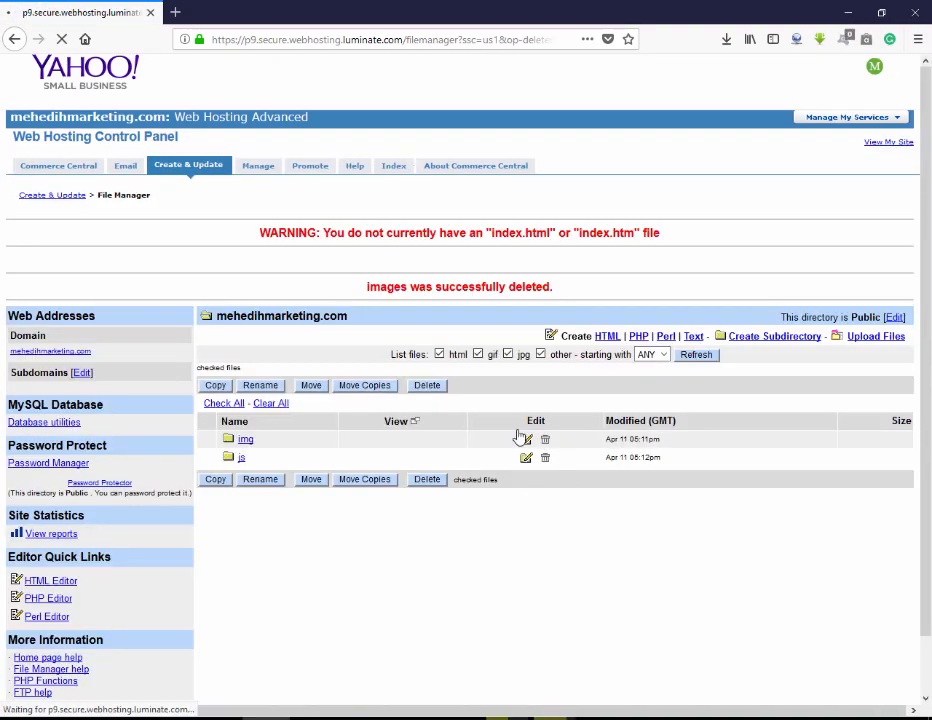
left_click(342, 318)
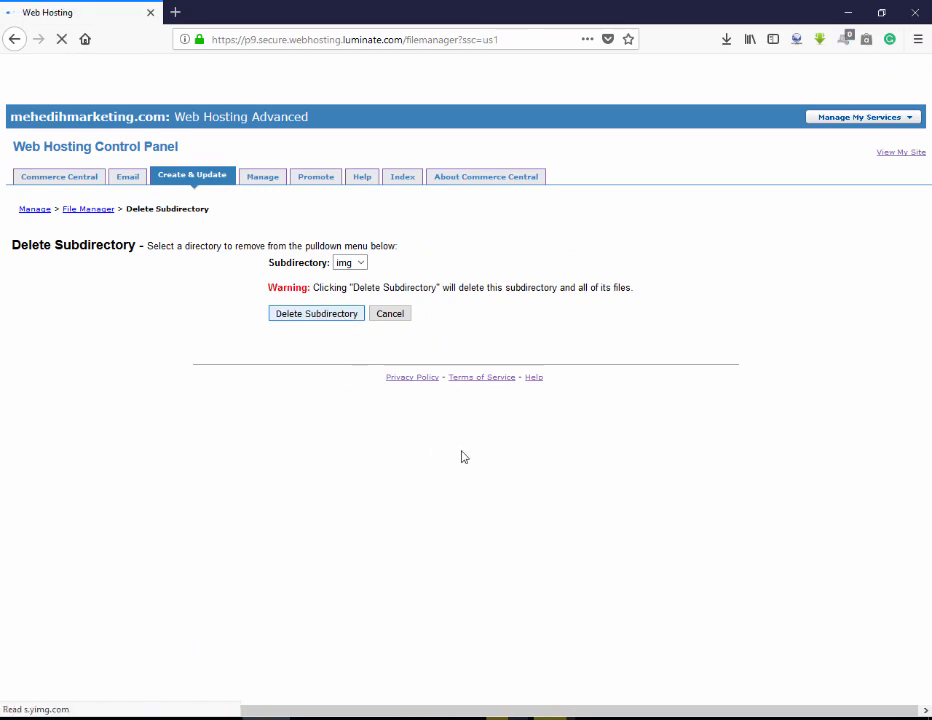
left_click(538, 457)
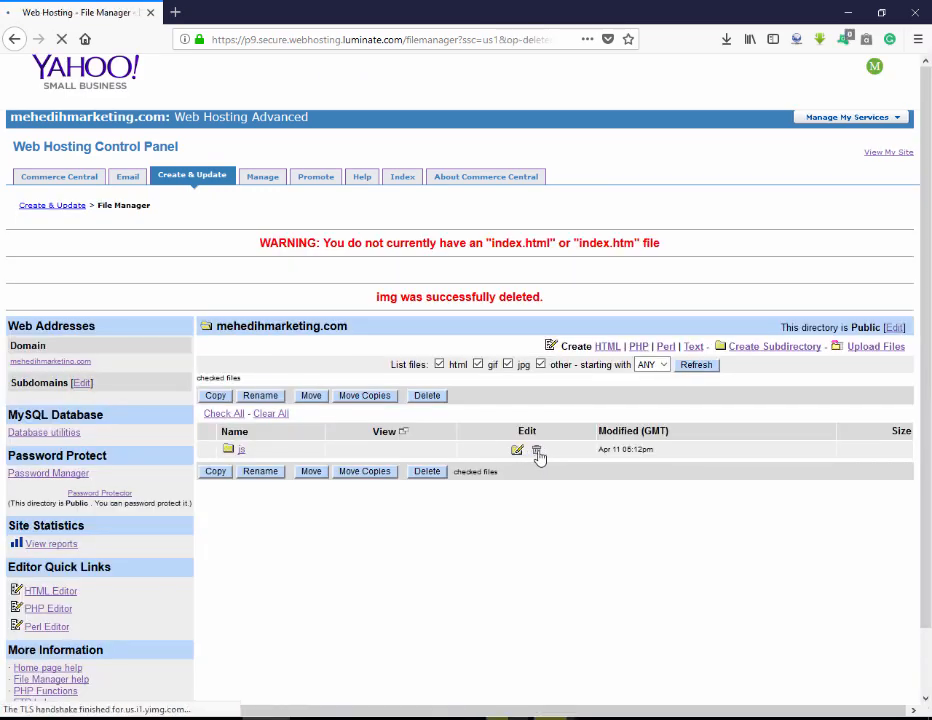
left_click(347, 315)
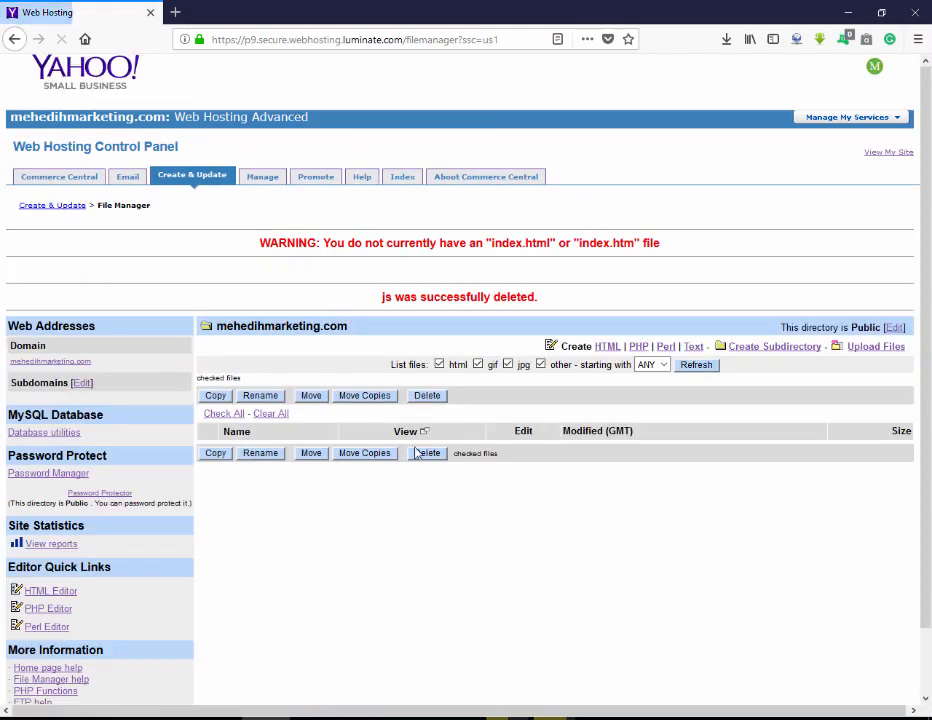
left_click(281, 187)
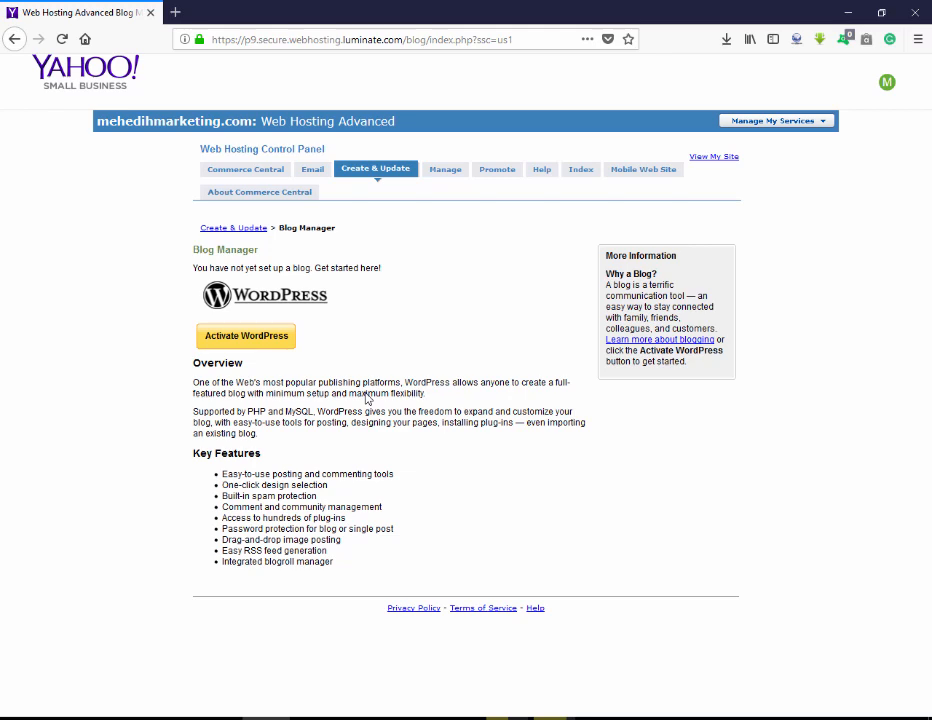
Choose Activate WordPress on the Blog Manager page.
left_click(254, 340)
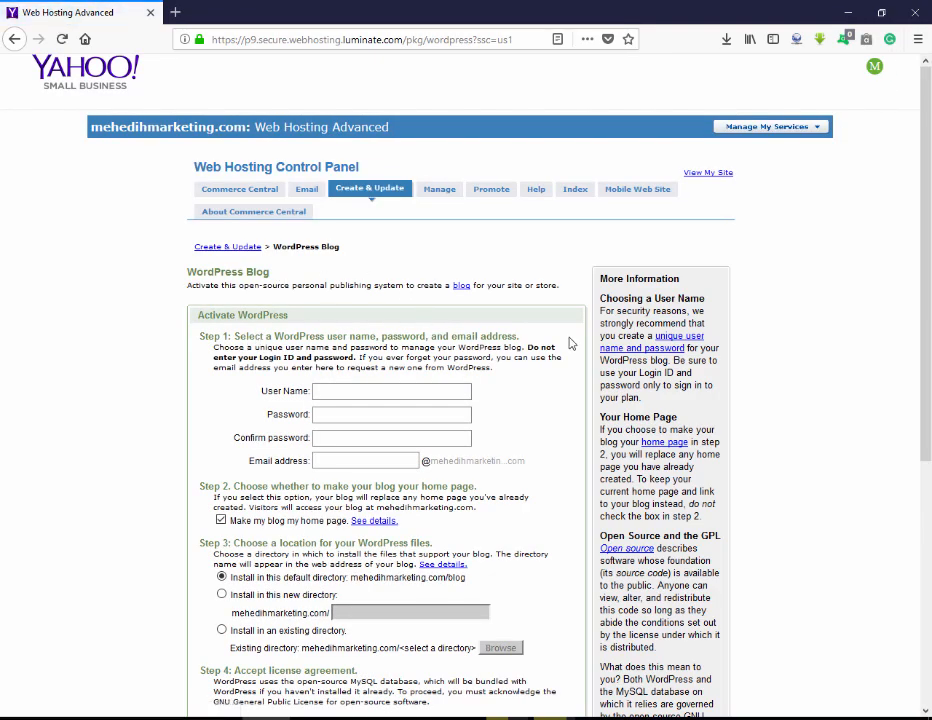
Enter the WordPress user name, accepting the saved autocomplete suggestion.
scroll(570, 343, "down", 5)
scroll(548, 323, "up", 2)
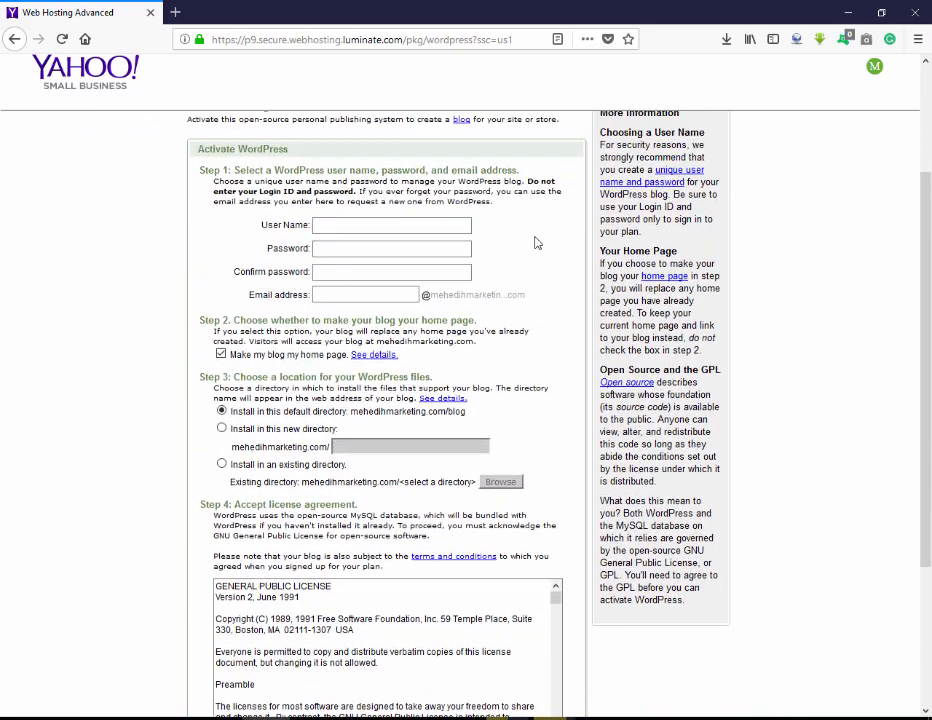
left_click(449, 223)
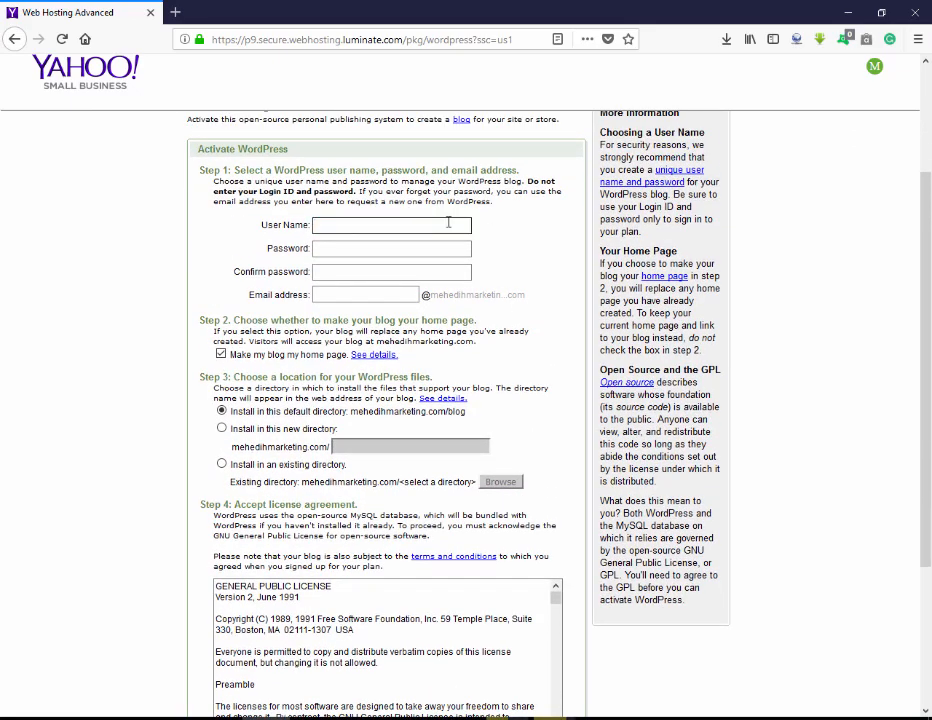
left_click(355, 294)
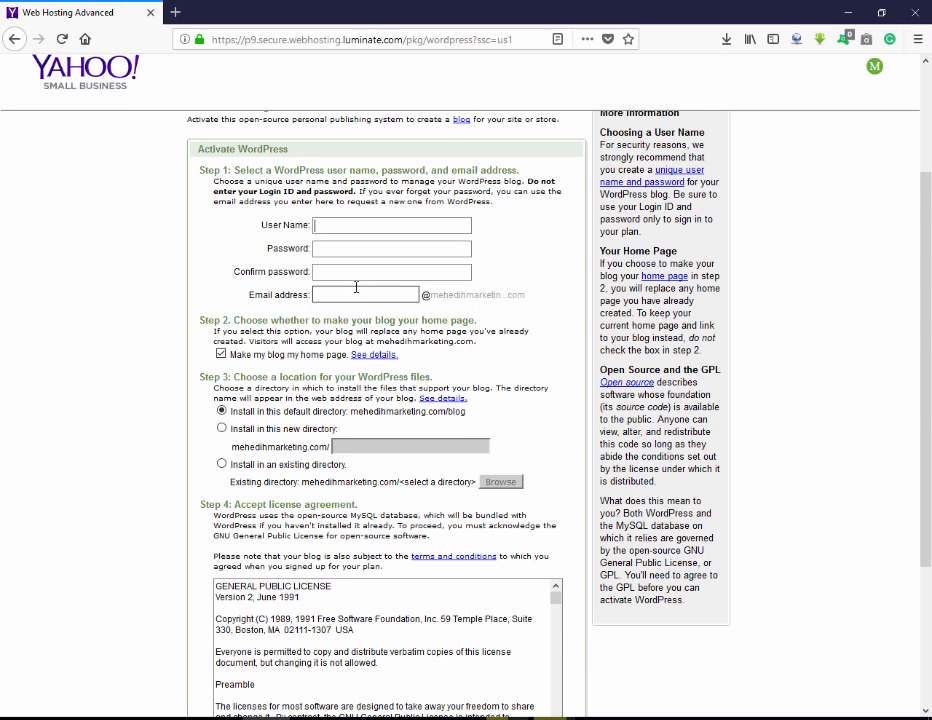
left_click(379, 224)
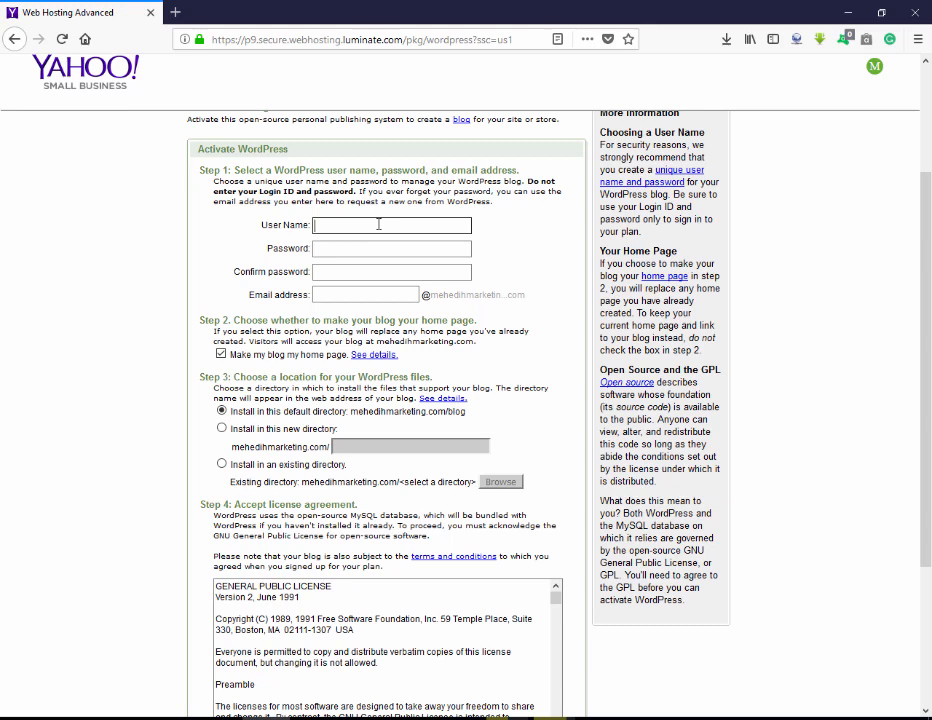
type("mehedi")
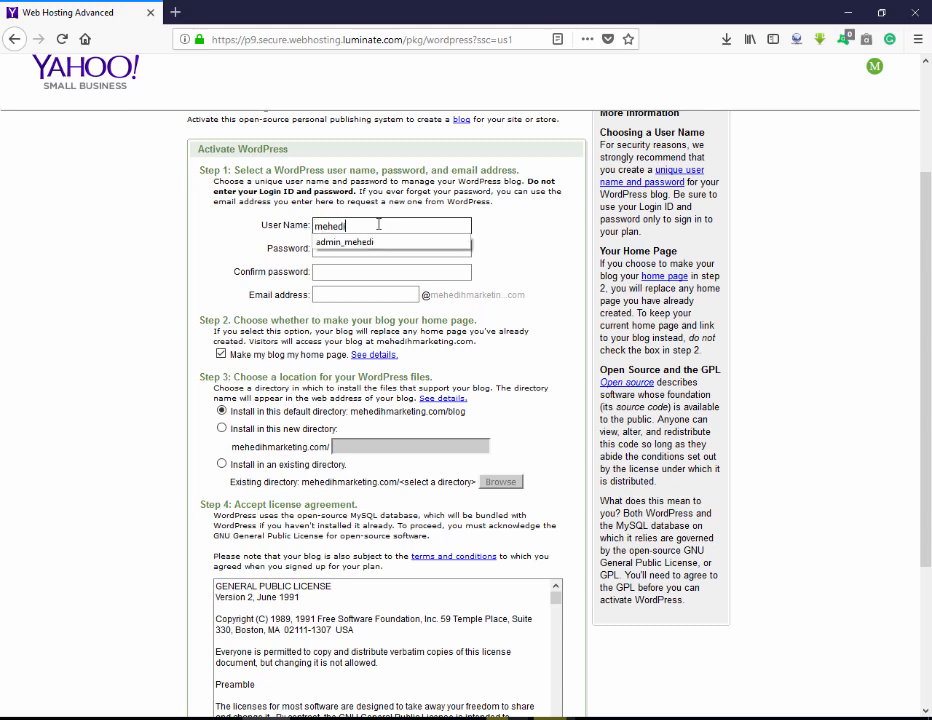
key("Down")
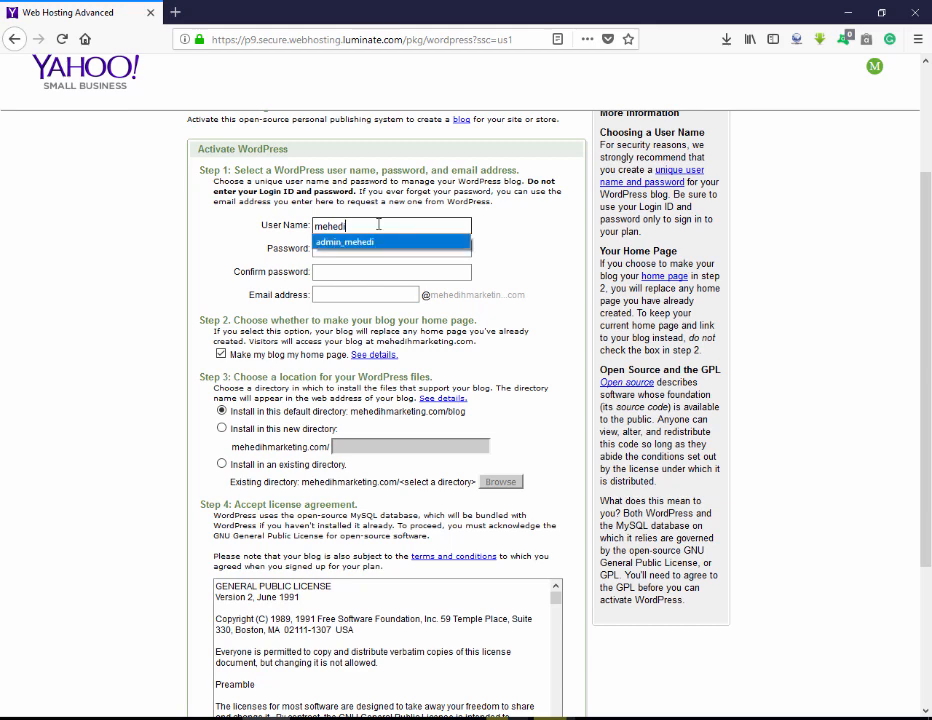
key("Return")
Fill in the password, its confirmation, and the email address prefix.
left_click(376, 253)
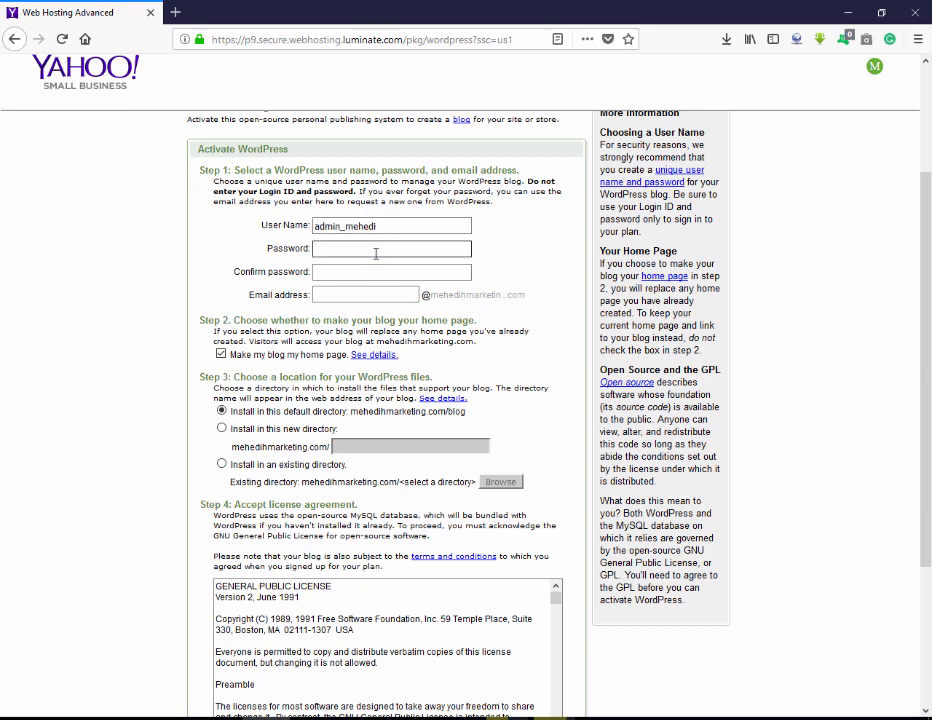
key("BackSpace")
type("••••••••")
left_click(370, 275)
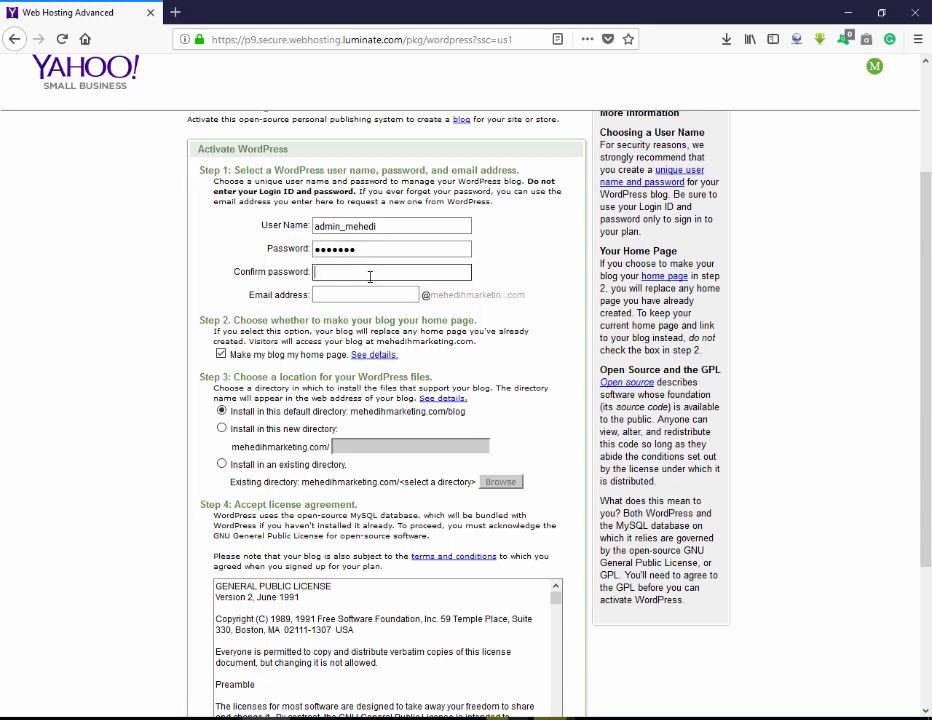
type("•••••••")
left_click(372, 293)
type("admin")
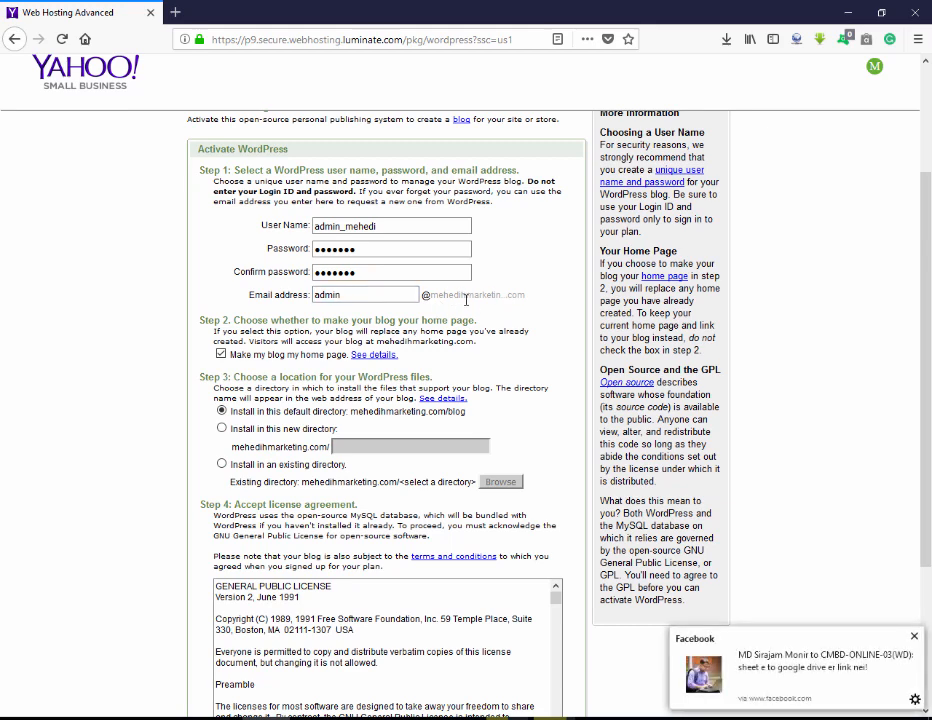
Review the email entry and the make-blog-home-page option, then select the domain link.
left_click_drag(395, 296, 283, 293)
left_click(497, 293)
double_click(327, 295)
left_click_drag(315, 295, 466, 296)
left_click(470, 296)
scroll(480, 314, "down", 2)
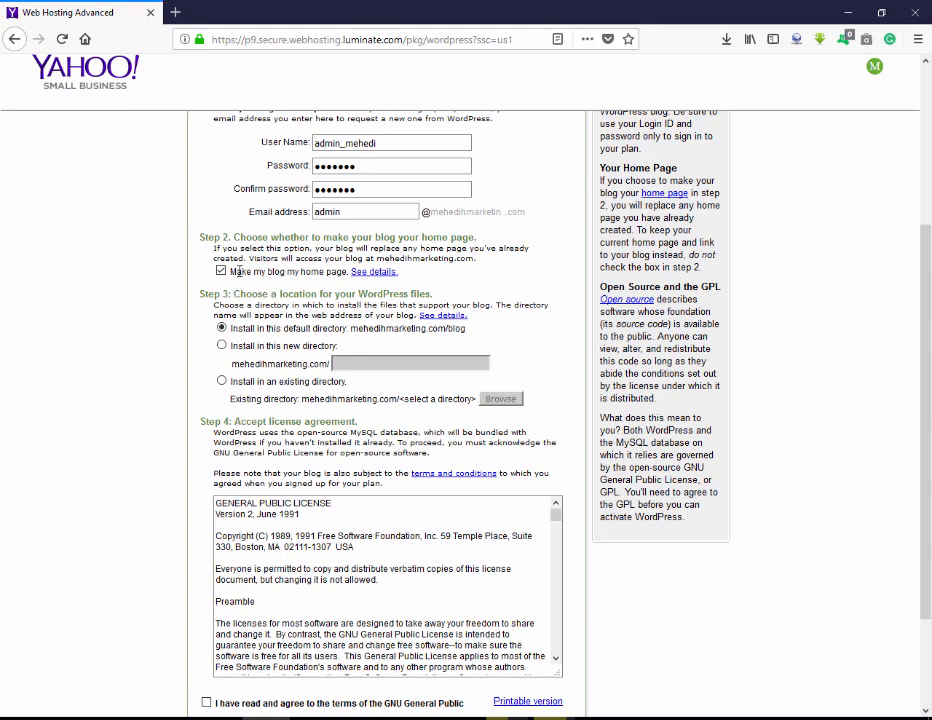
left_click_drag(231, 272, 290, 275)
left_click(296, 277)
left_click_drag(396, 398, 302, 399)
Open the domain in a new tab to see its Index of / page, then return.
right_click(308, 404)
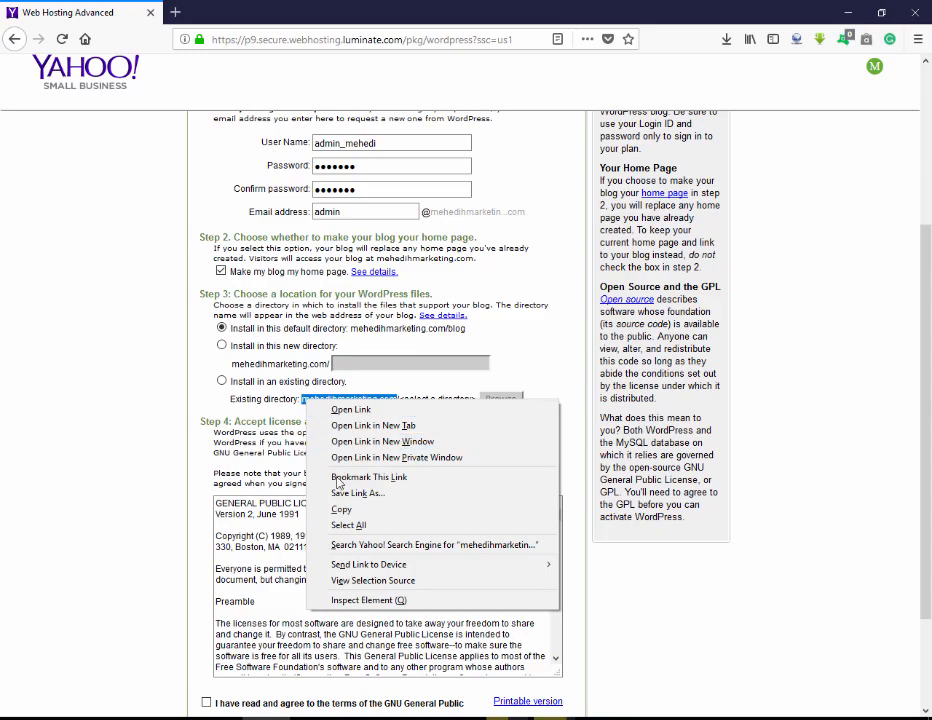
left_click(372, 425)
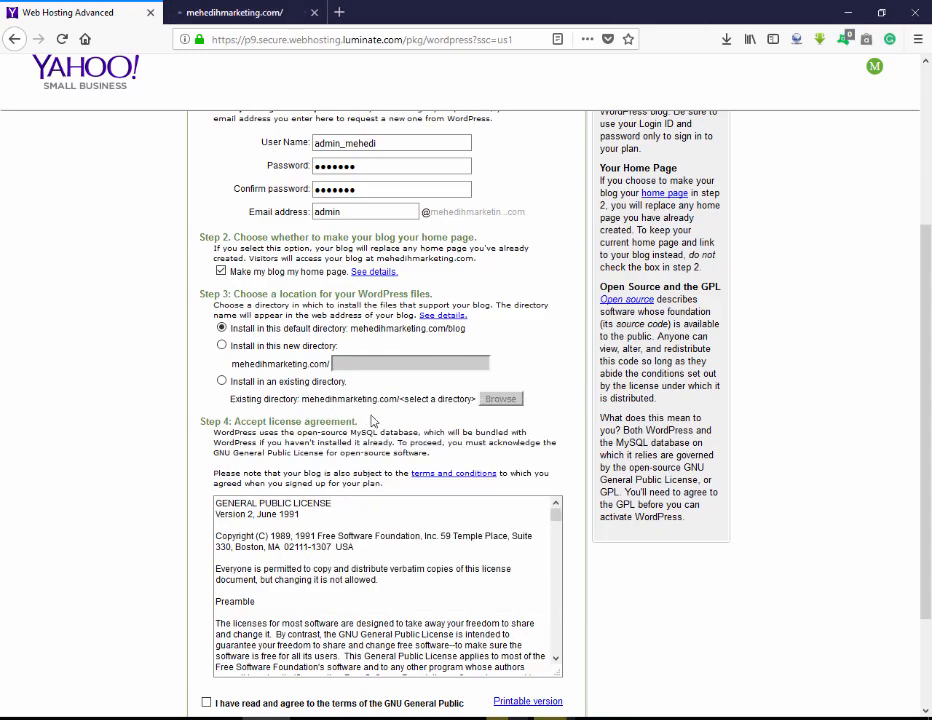
left_click(238, 9)
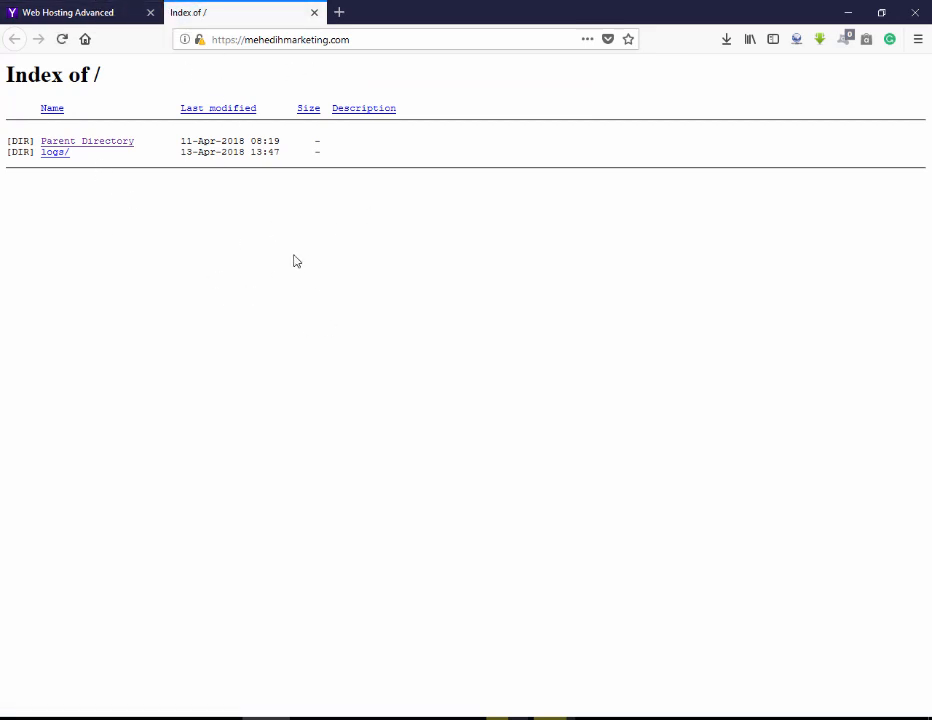
left_click(58, 10)
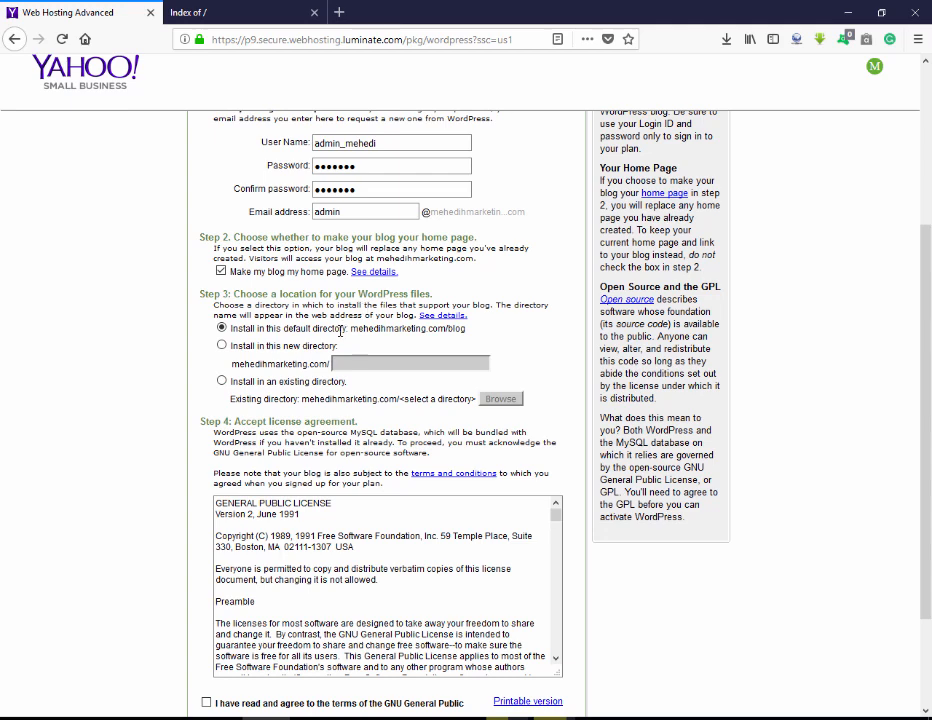
Set WordPress to install into a new directory named Home instead of blog.
left_click_drag(448, 329, 473, 332)
left_click(471, 332)
left_click_drag(446, 330, 477, 338)
left_click(232, 349)
left_click(376, 368)
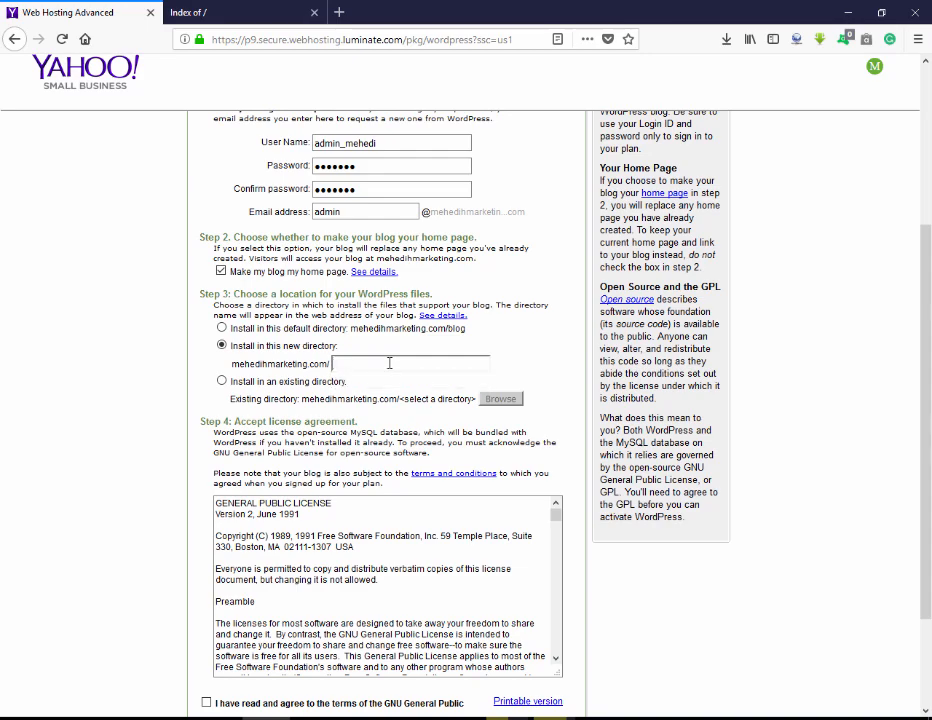
left_click(389, 363)
left_click(386, 380)
Scroll the GNU license text down to END OF TERMS AND CONDITIONS.
scroll(386, 397, "down", 2)
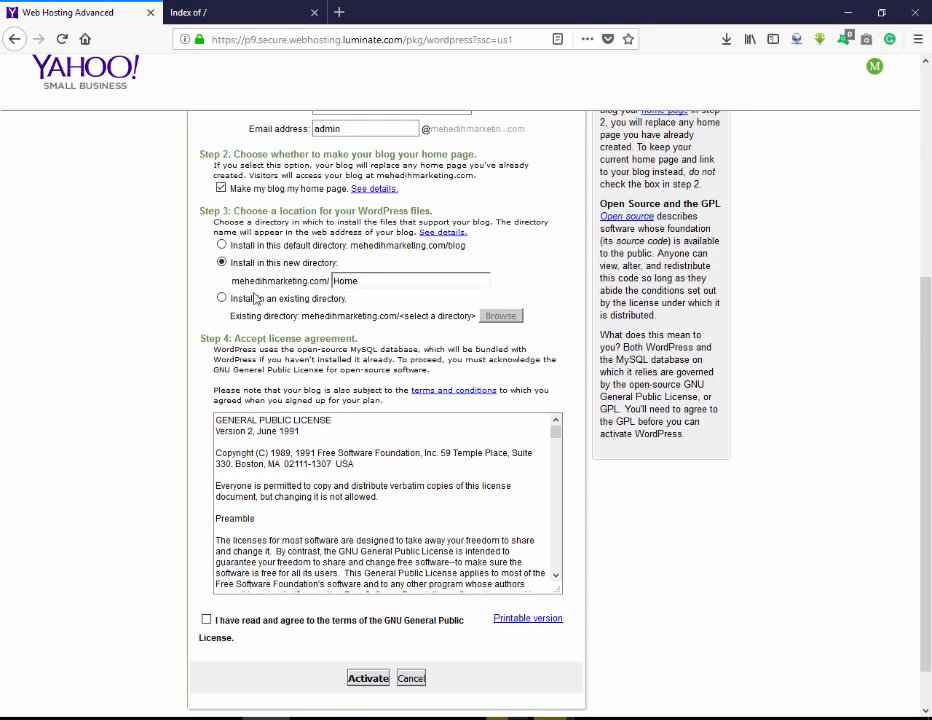
scroll(390, 500, "down", 10)
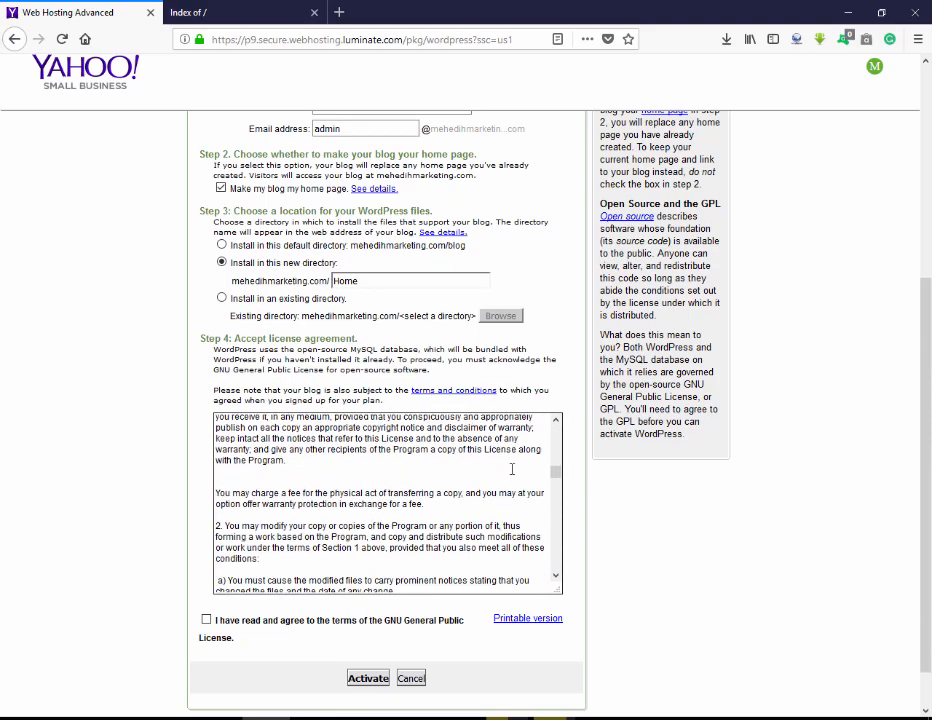
scroll(555, 480, "down", 5)
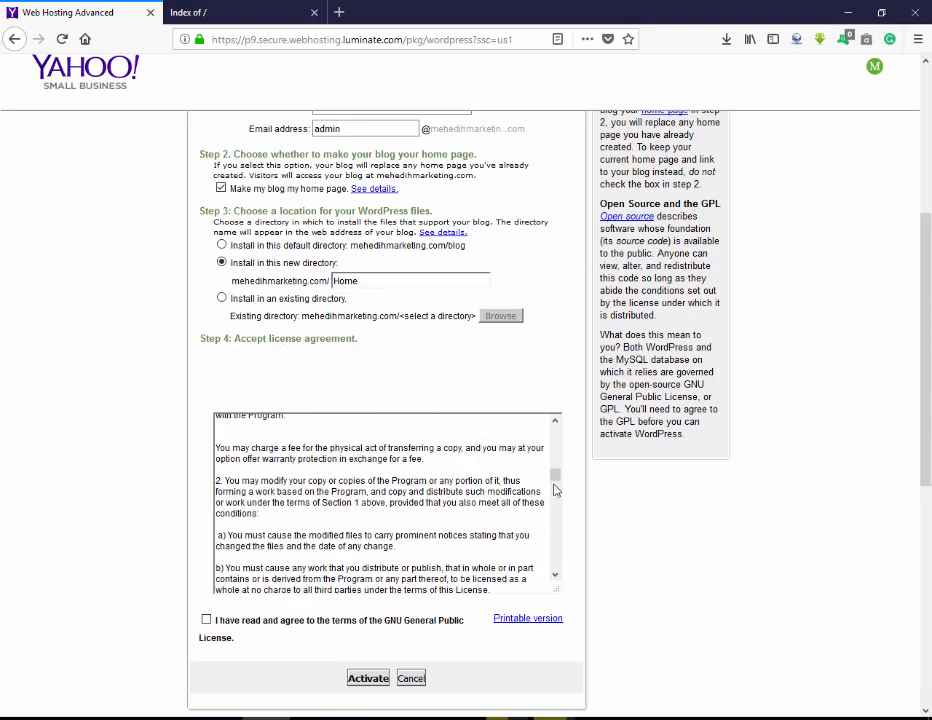
scroll(556, 535, "down", 10)
scroll(452, 538, "down", 1)
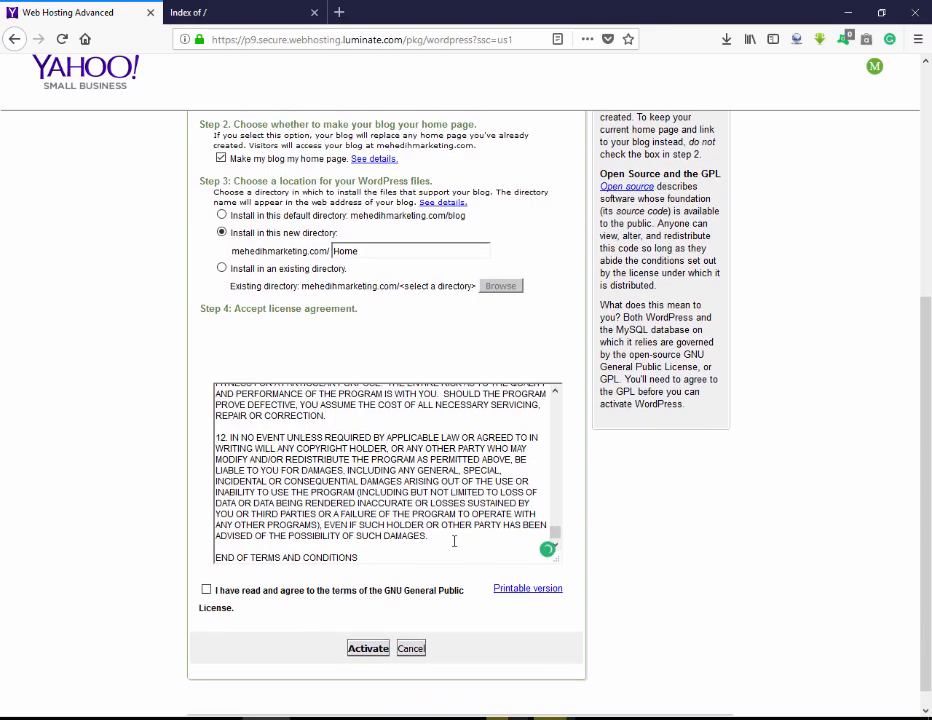
Accept the GNU license, activate WordPress, and dismiss the save-login and Facebook popups.
left_click(206, 568)
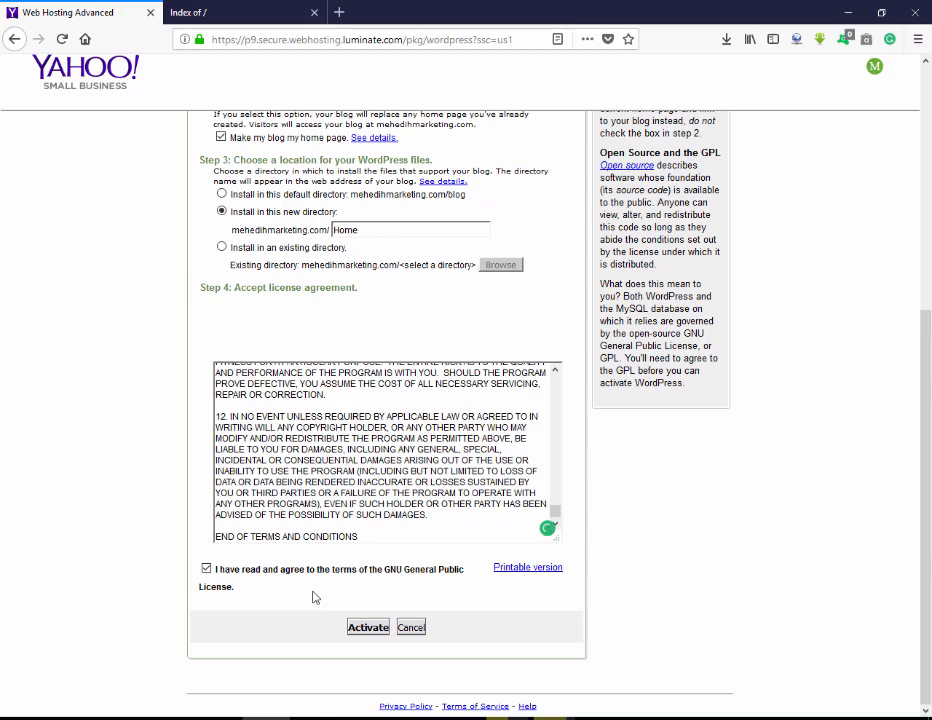
left_click(368, 626)
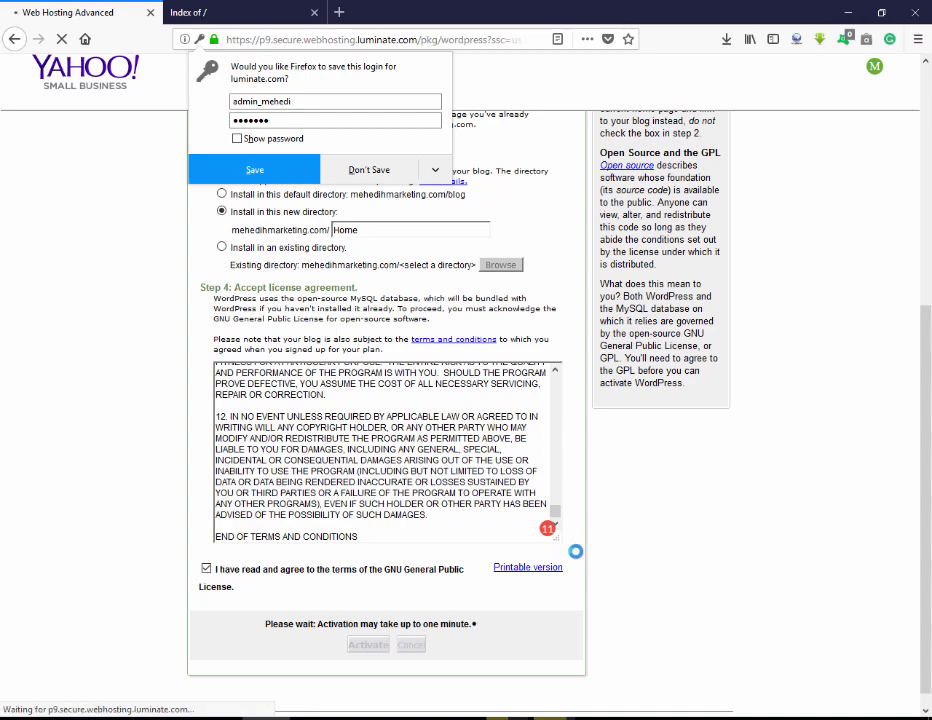
left_click(70, 7)
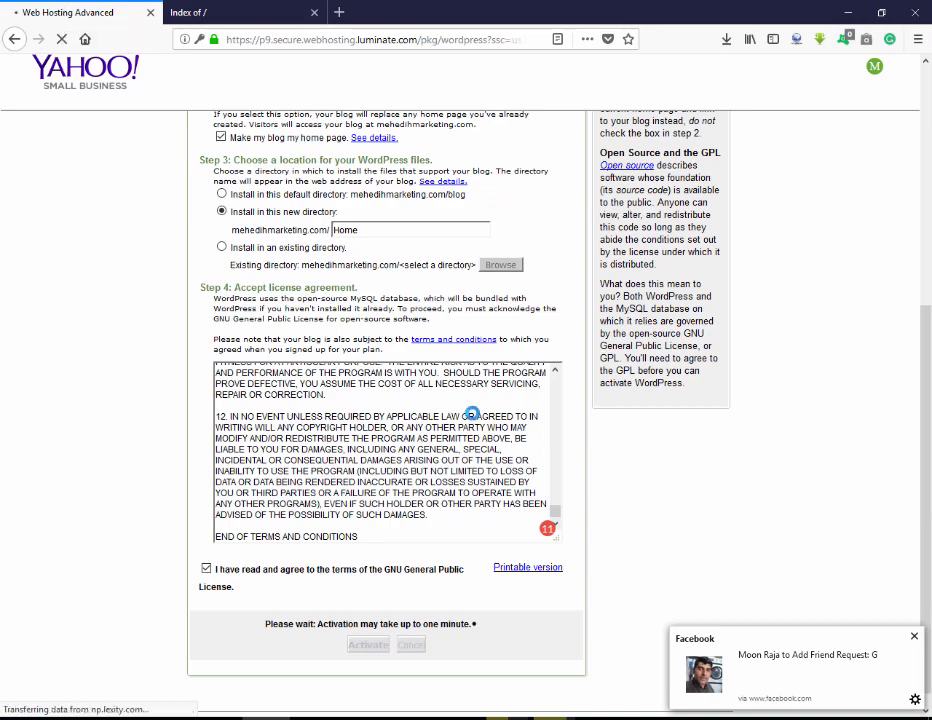
left_click(914, 638)
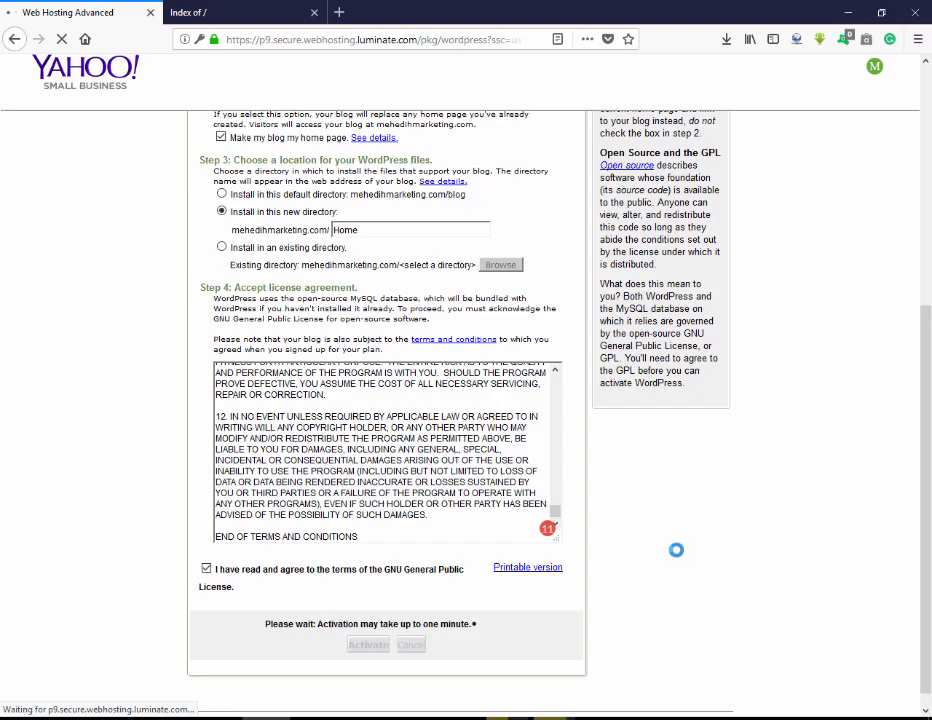
scroll(468, 457, "up", 15)
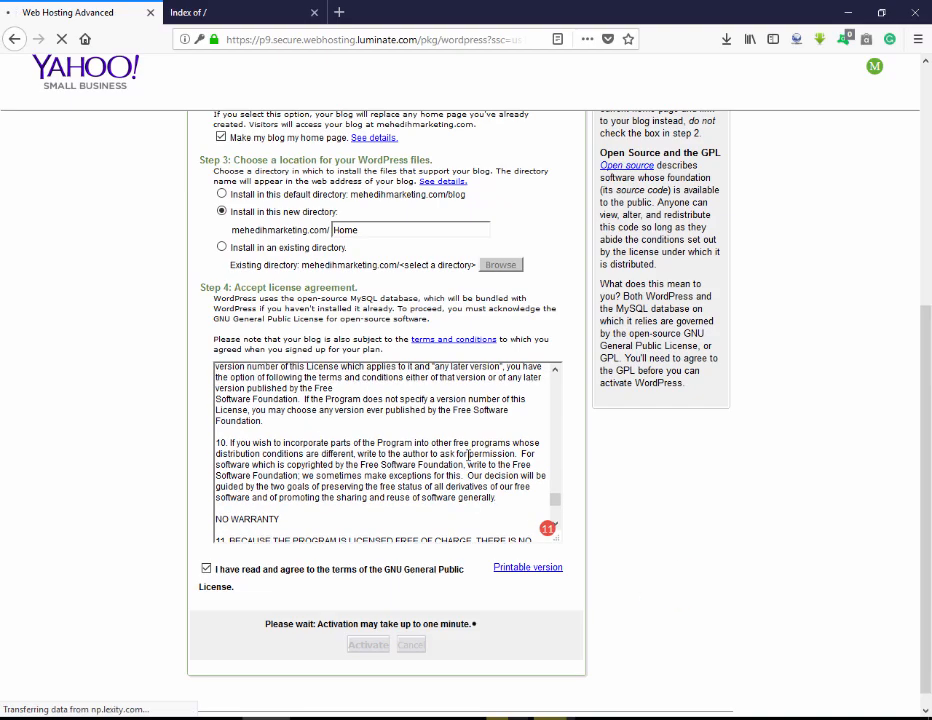
scroll(468, 457, "up", 4)
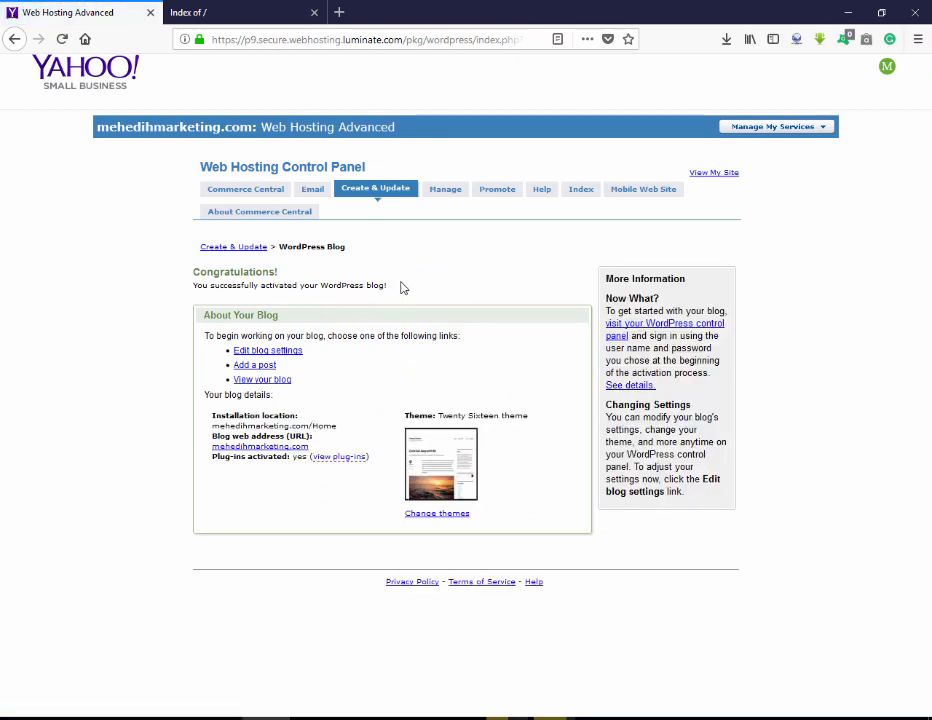
Open the new blog in its own tab and close the old Index of / tab.
left_click_drag(400, 285, 187, 282)
left_click(197, 273)
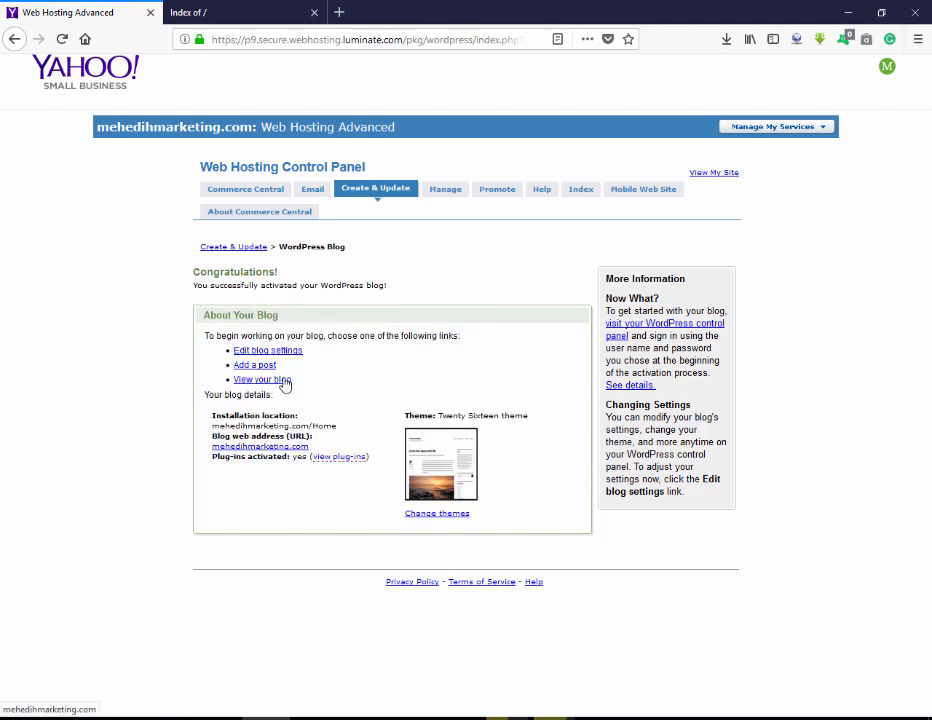
left_click(290, 380)
left_click(221, 8)
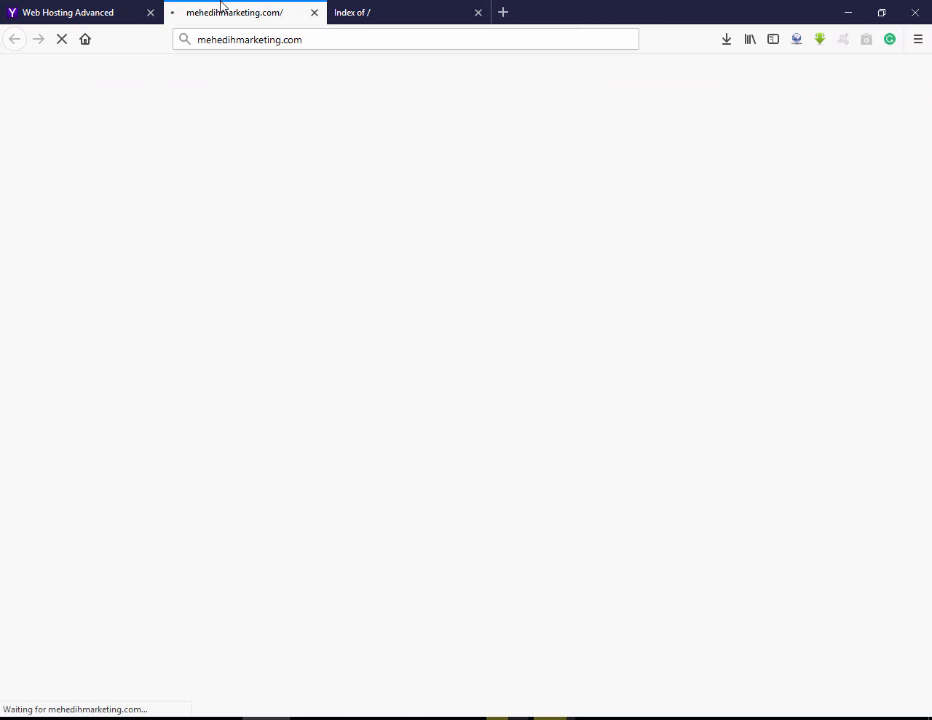
left_click(478, 12)
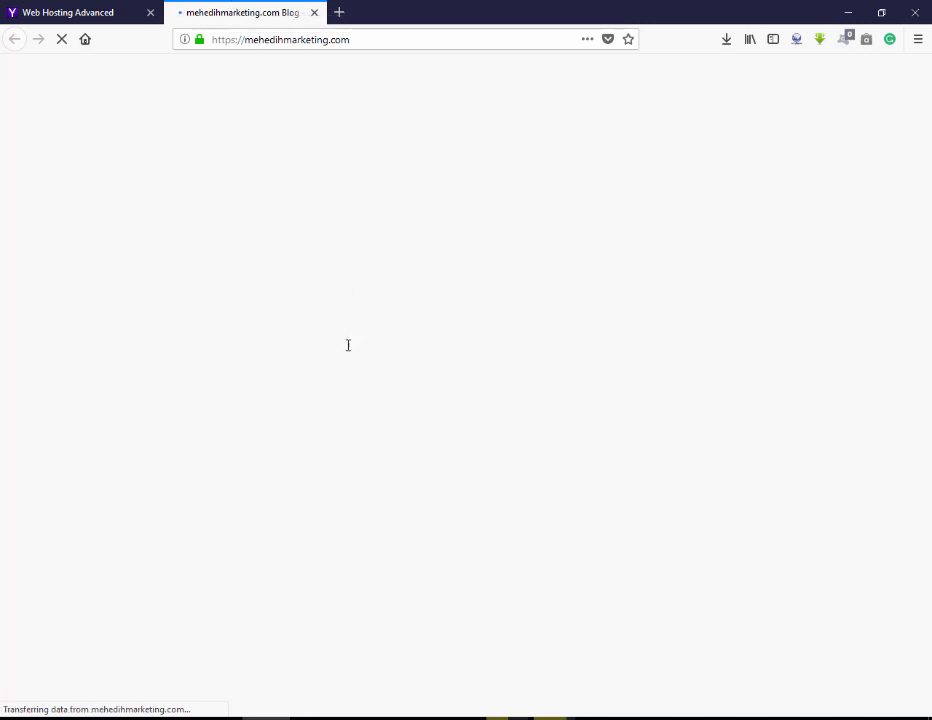
Back in the control panel, open Edit blog settings in a new tab.
scroll(349, 346, "down", 5)
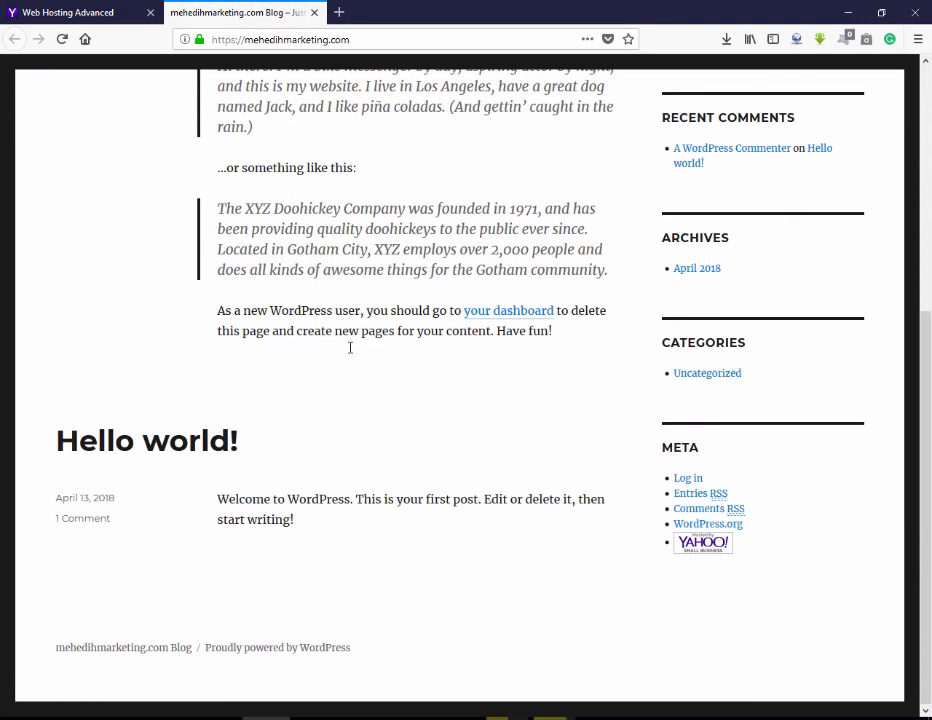
scroll(352, 348, "up", 5)
left_click(62, 12)
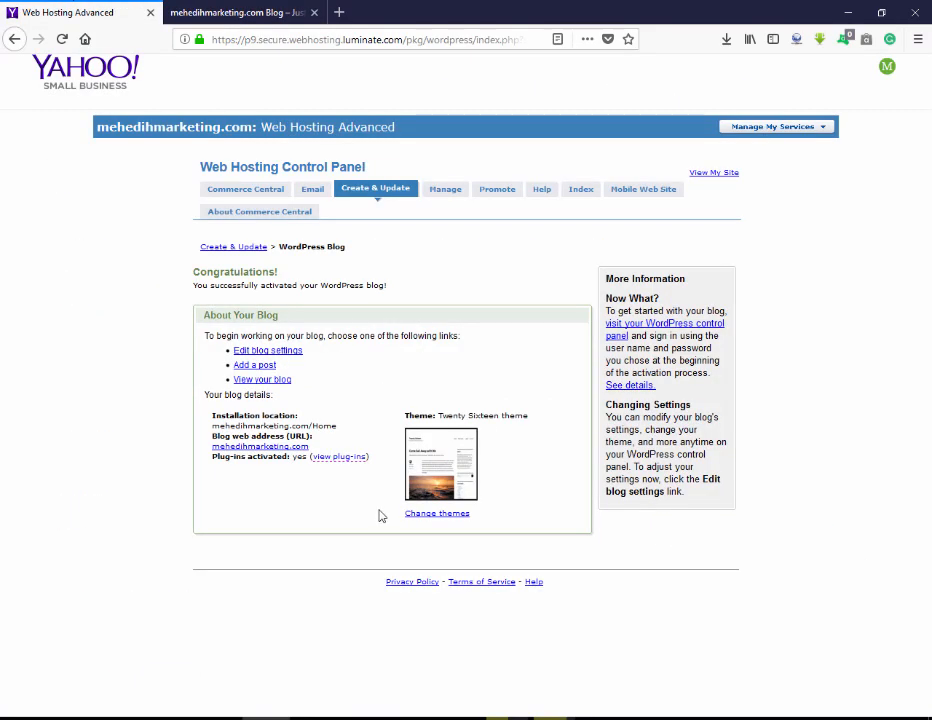
left_click(289, 352)
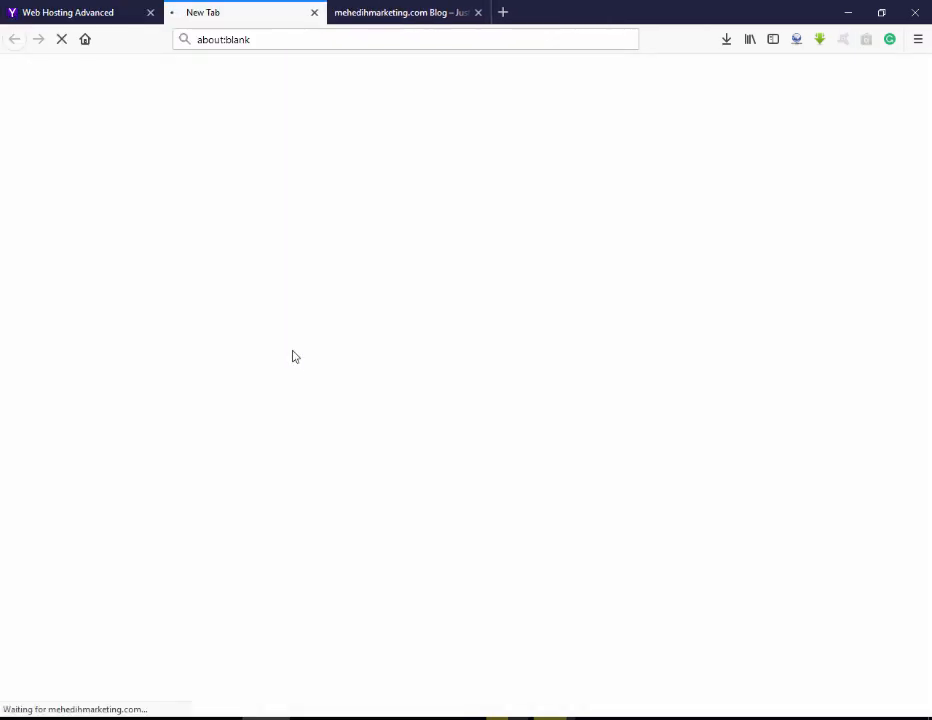
On the blog's WordPress login page, enter the administrator's username.
left_click(115, 8)
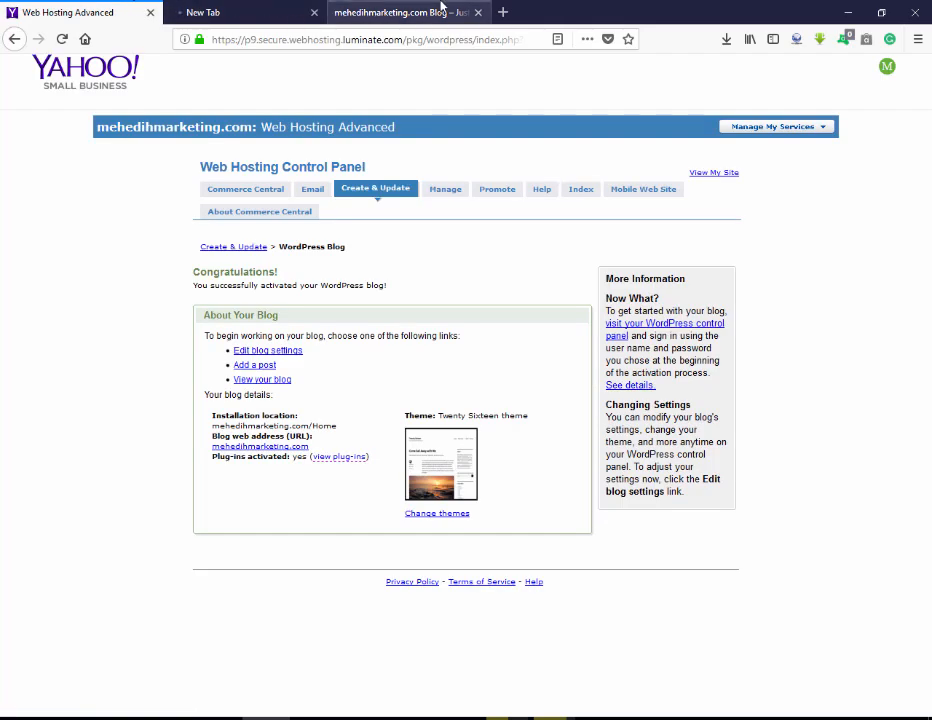
left_click(262, 10)
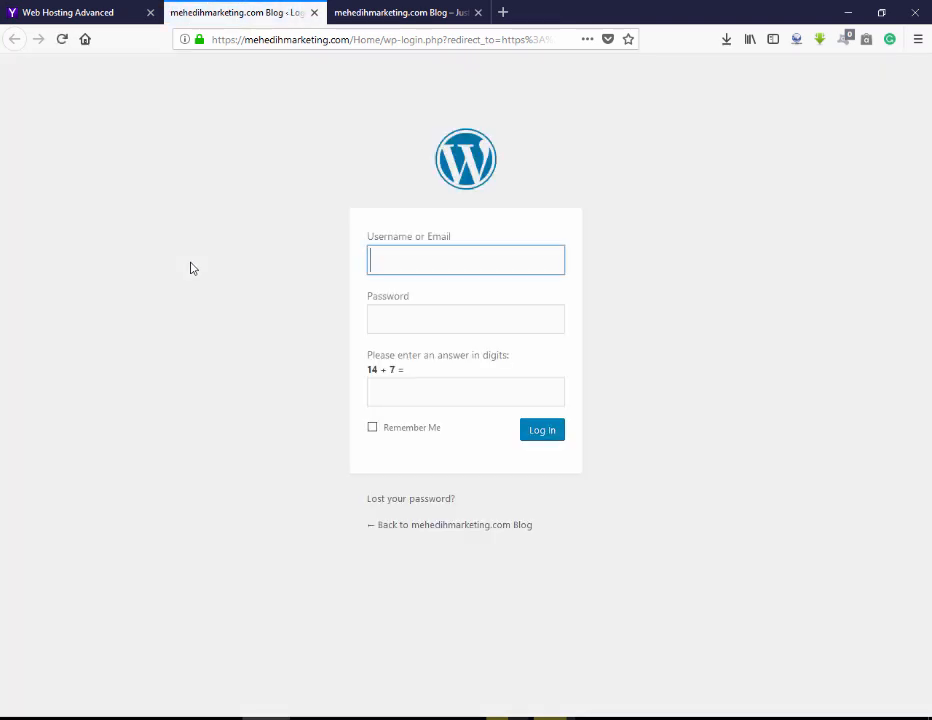
left_click(530, 260)
left_click(530, 259)
type("admin")
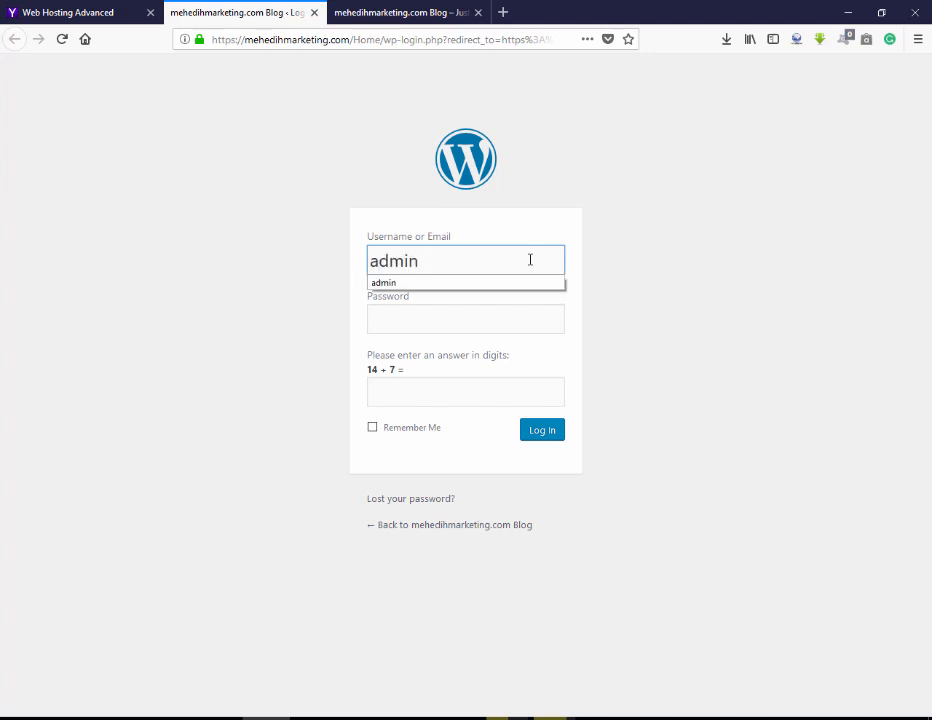
type("_mehedi")
Enter the password, answer the arithmetic check with 21, tick Remember Me and log in.
key("Tab")
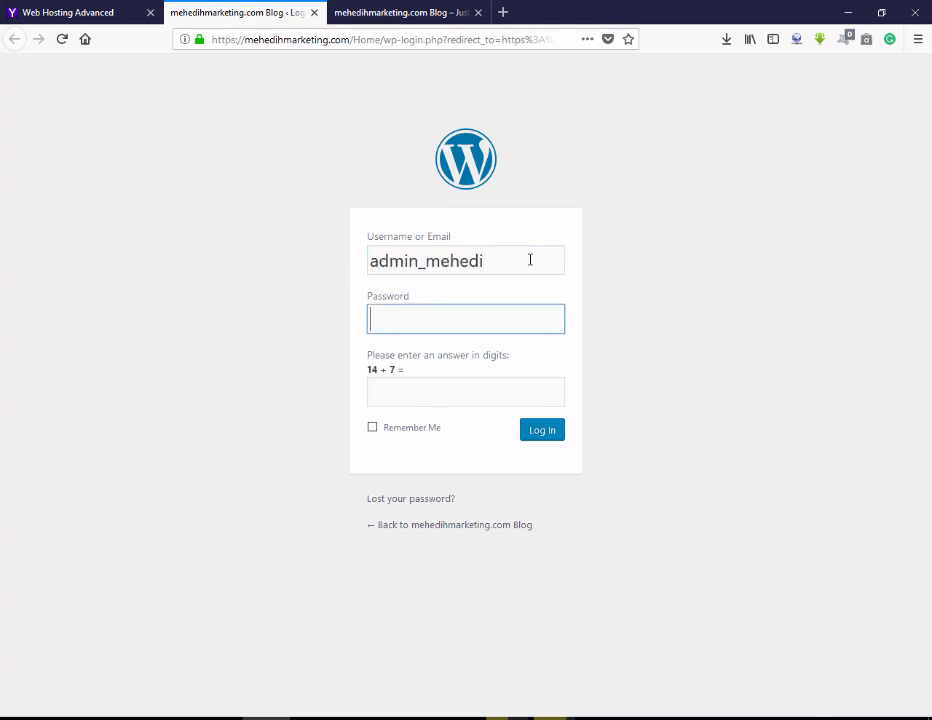
type("*******")
left_click(459, 393)
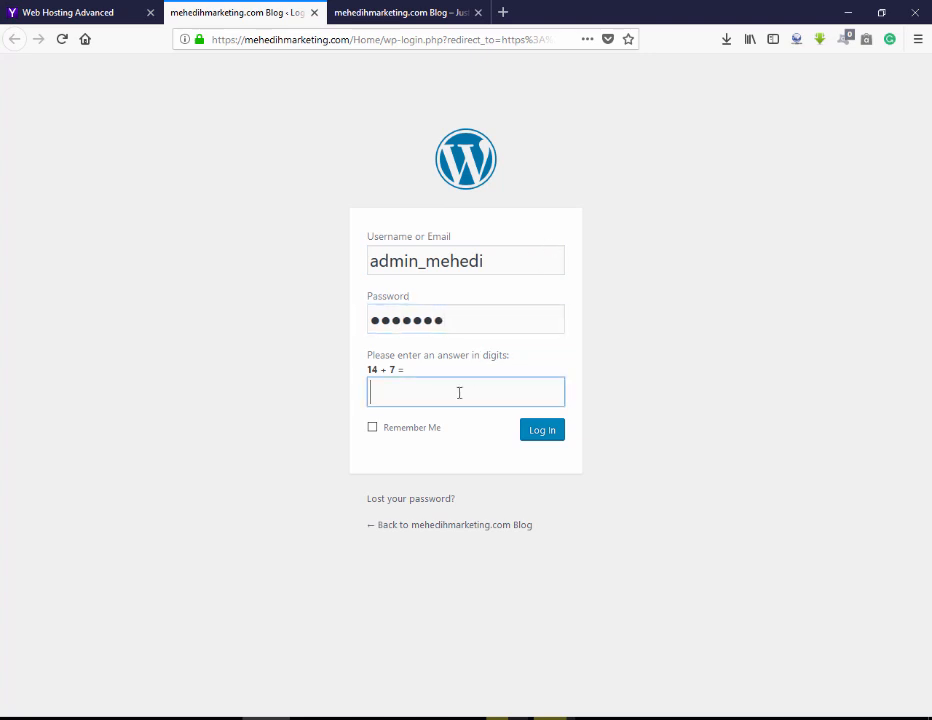
type("21")
left_click(373, 430)
left_click(555, 436)
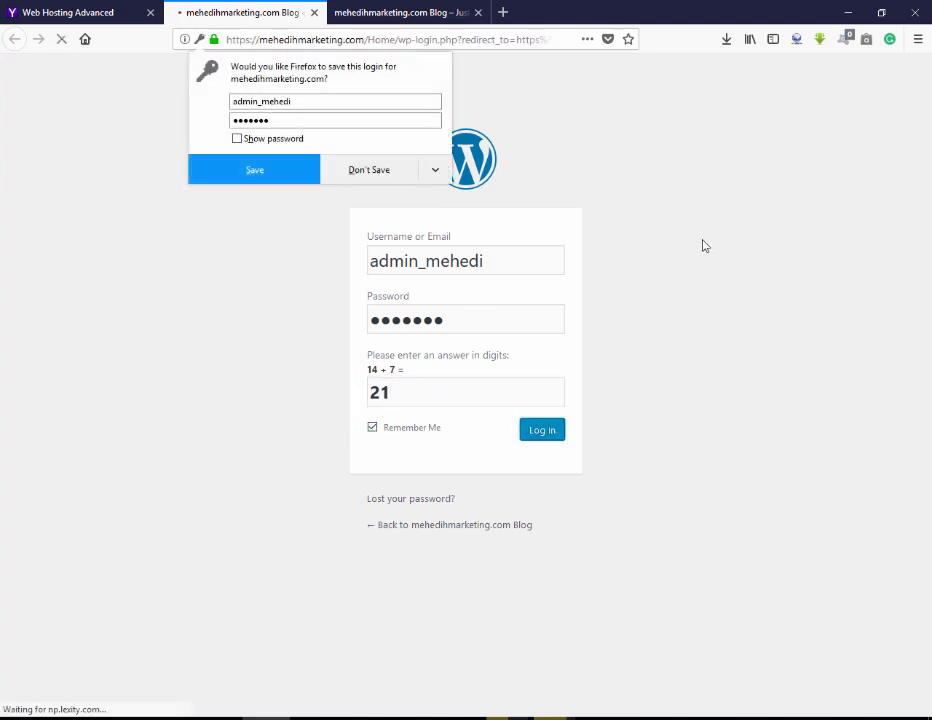
Decline Firefox's save-login offer and review the General Settings page.
left_click(209, 6)
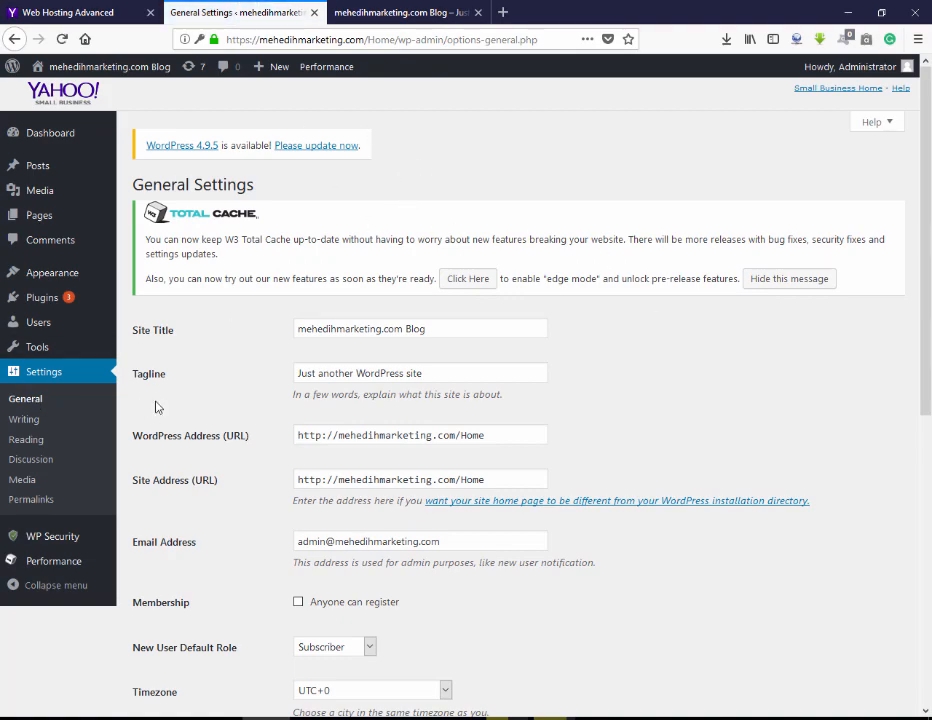
scroll(156, 405, "down", 5)
scroll(156, 406, "up", 6)
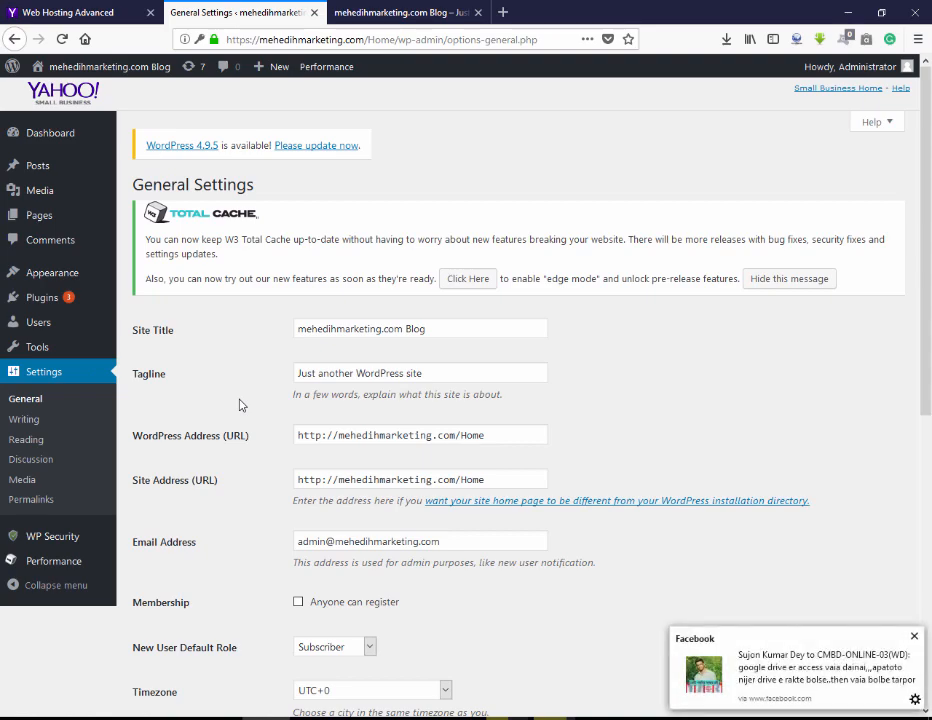
scroll(218, 408, "down", 5)
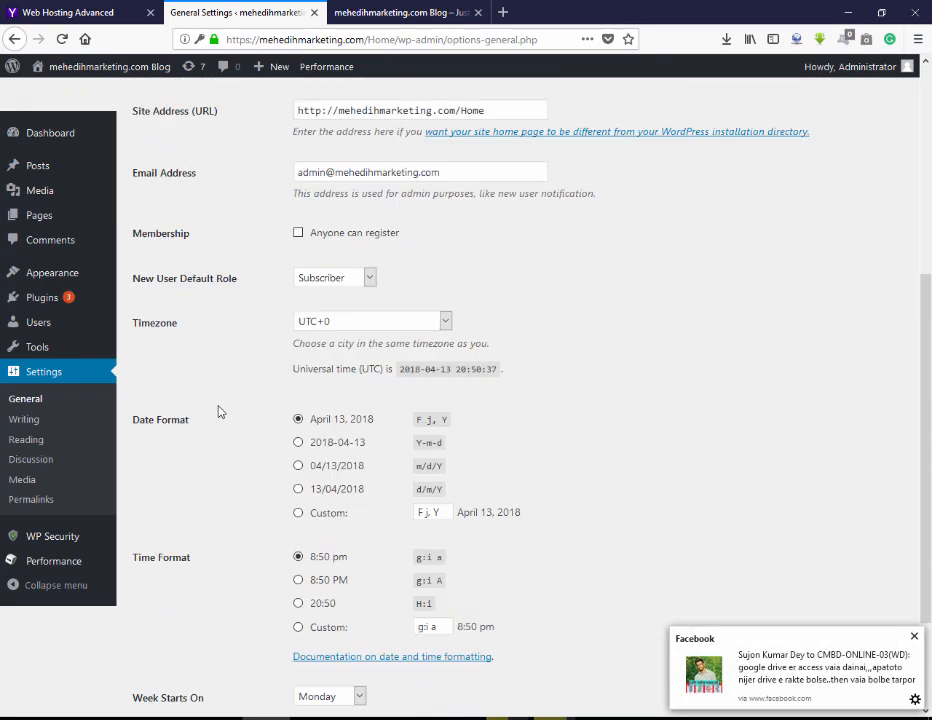
scroll(218, 410, "up", 5)
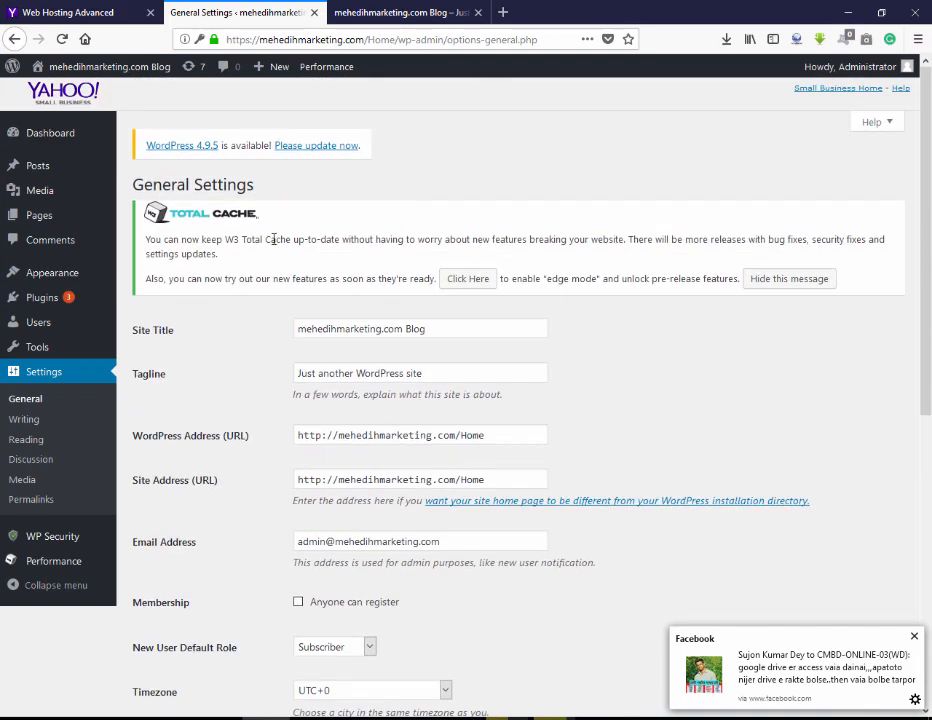
Close the public blog tab, dismiss the Facebook notification, and return to General Settings.
left_click(433, 10)
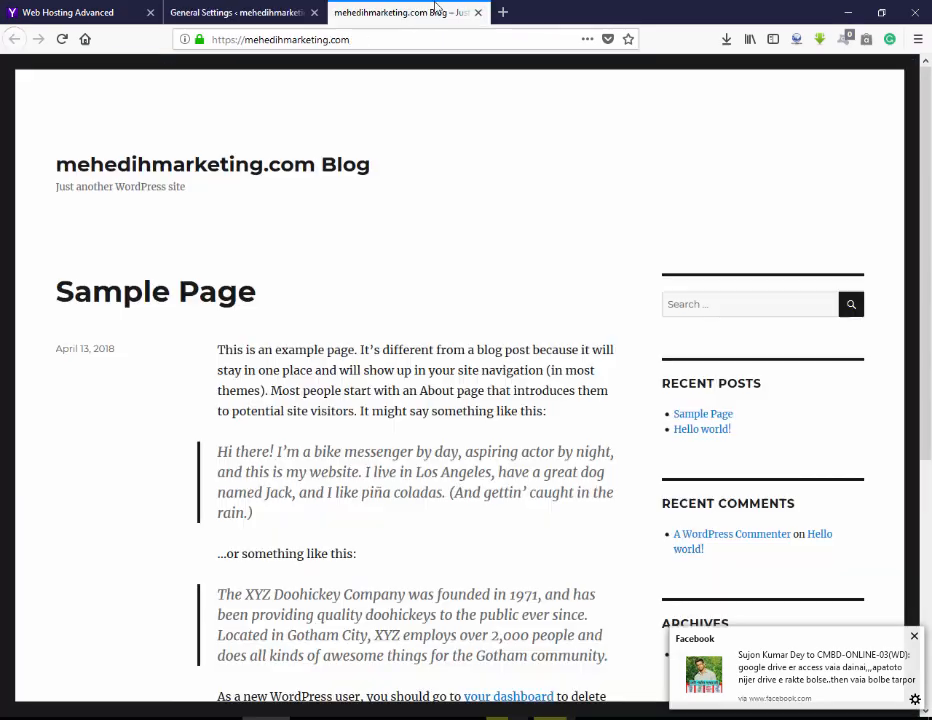
left_click(477, 12)
left_click(127, 8)
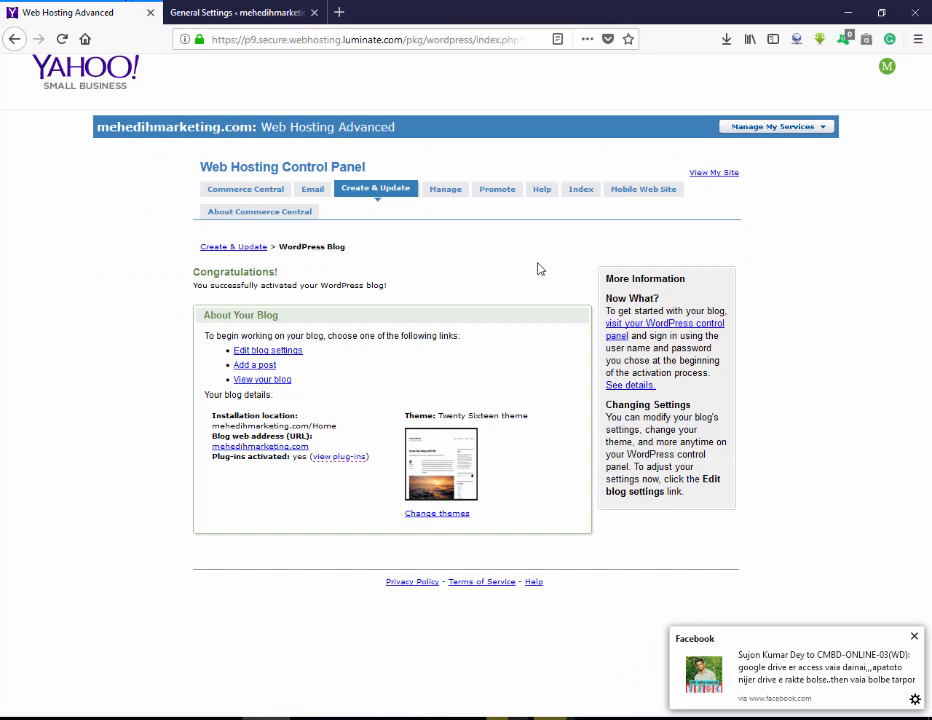
left_click(914, 636)
left_click(254, 7)
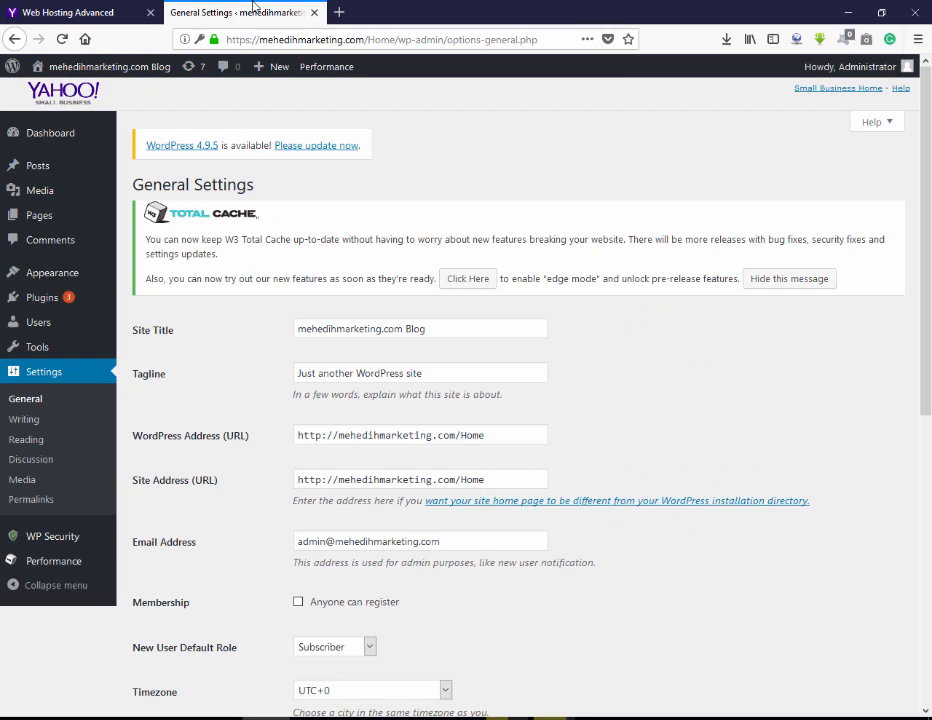